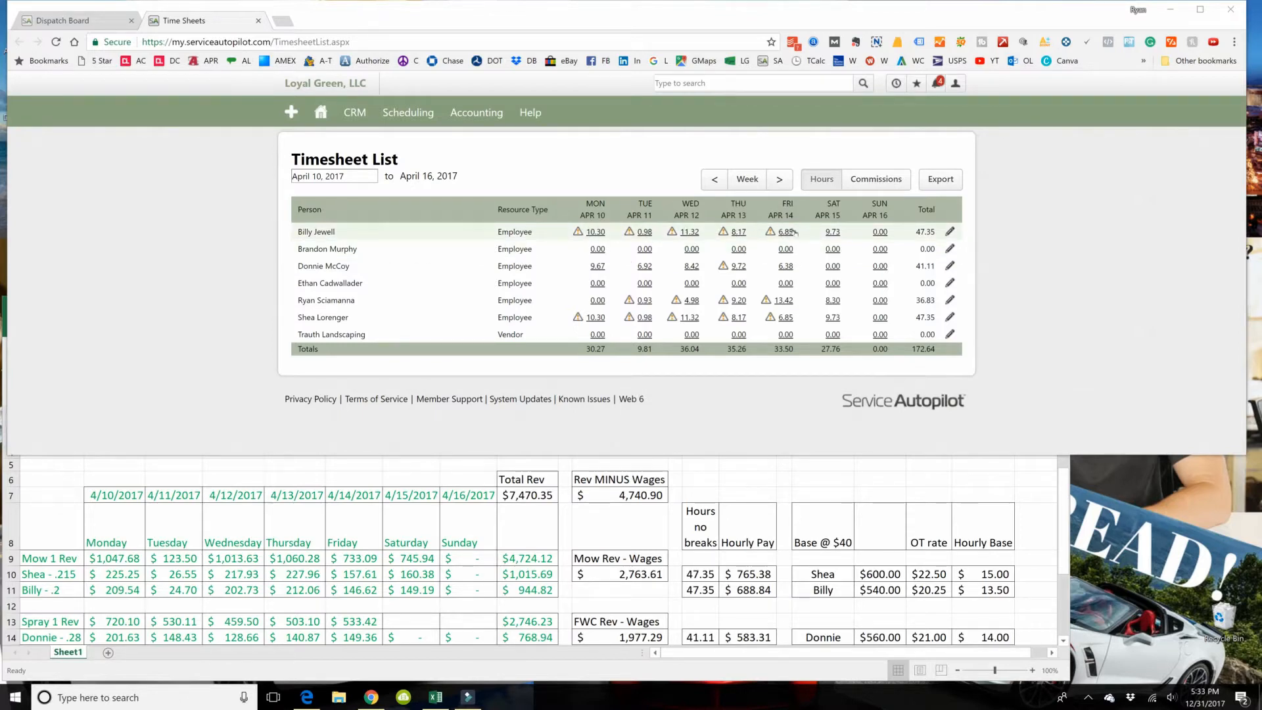
Step: Open the weekly timesheets list and switch to the Excel workbook to check the entered hours in M10 and M14
{"action": "left_click", "coordinate": [466, 110]}
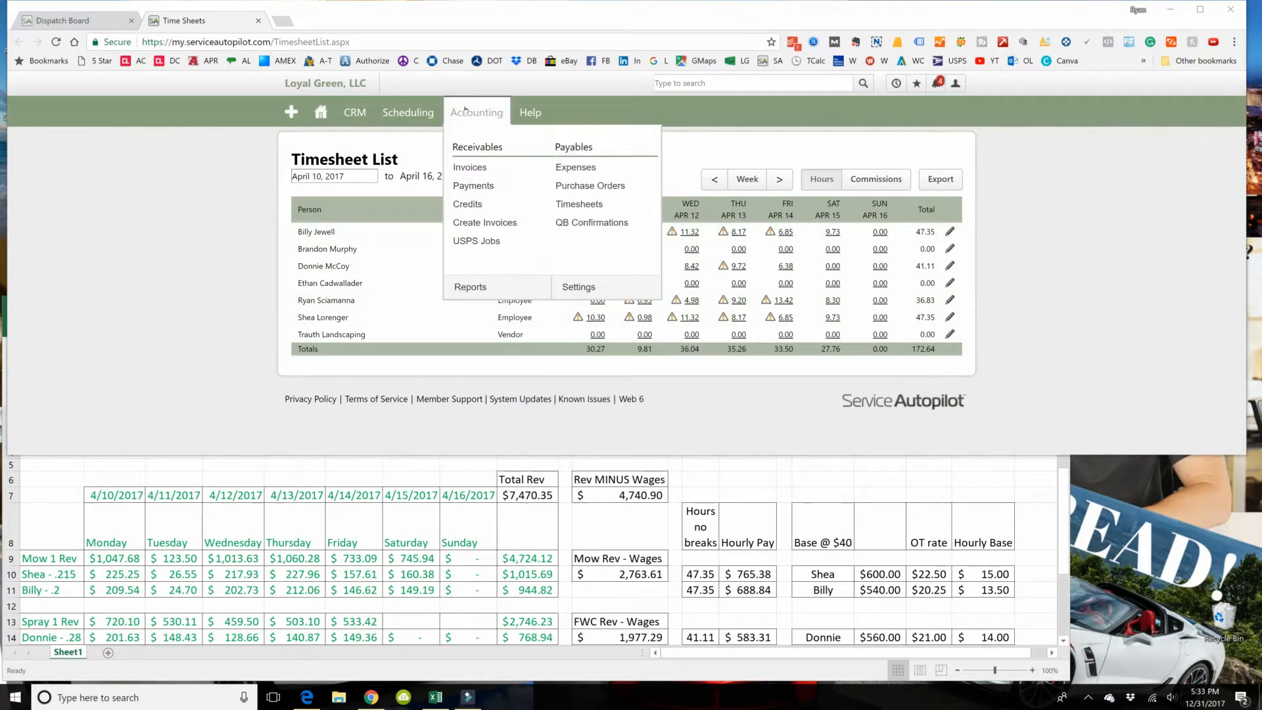
{"action": "left_click", "coordinate": [579, 203]}
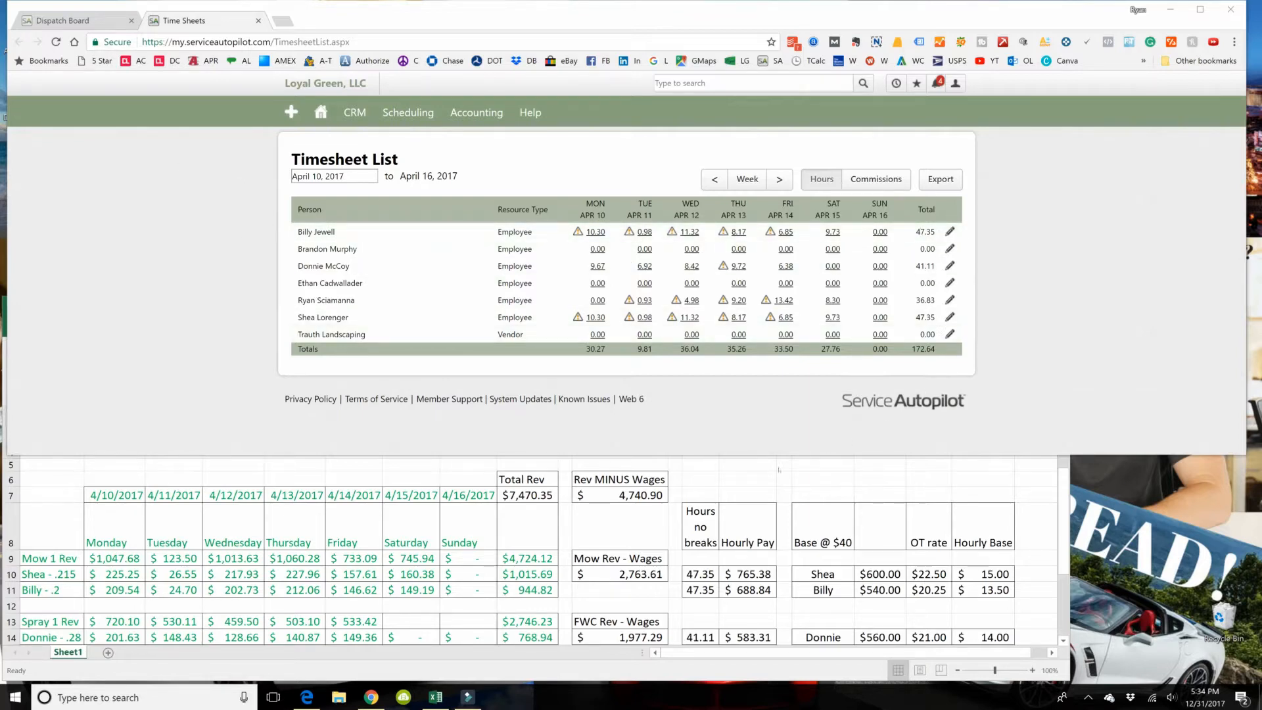
{"action": "key", "text": "alt+Tab"}
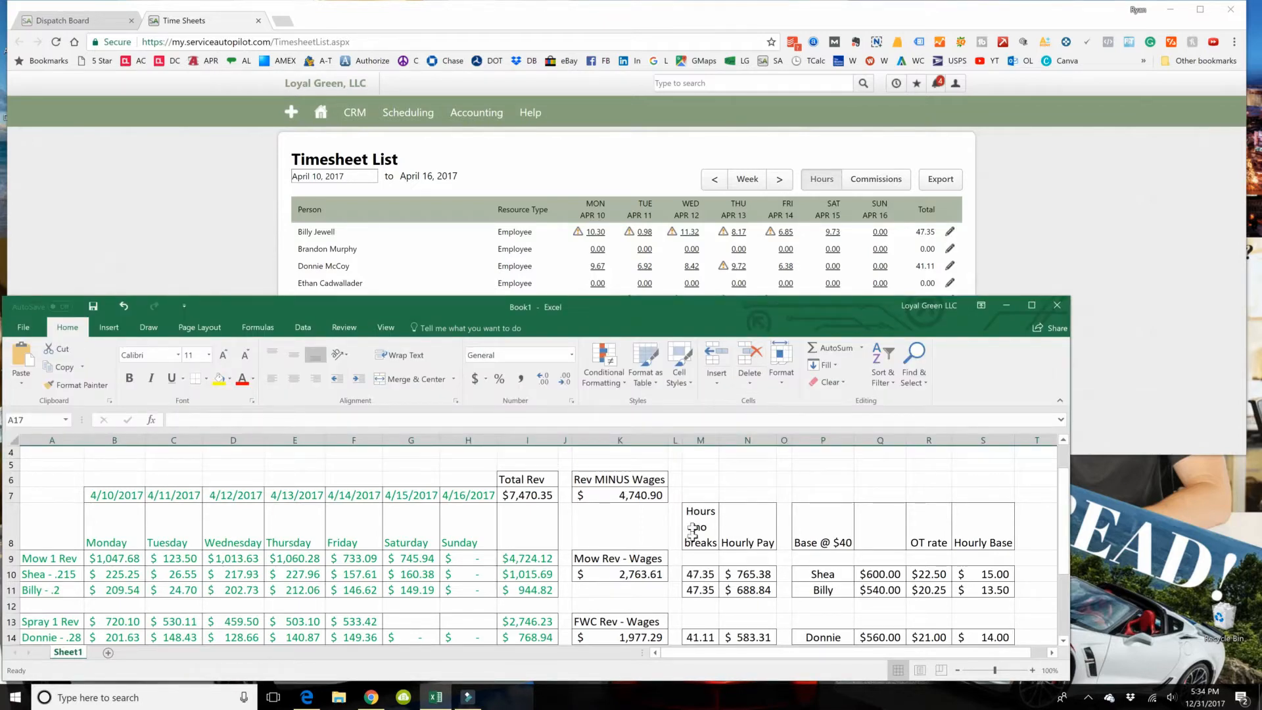
{"action": "left_click", "coordinate": [700, 574]}
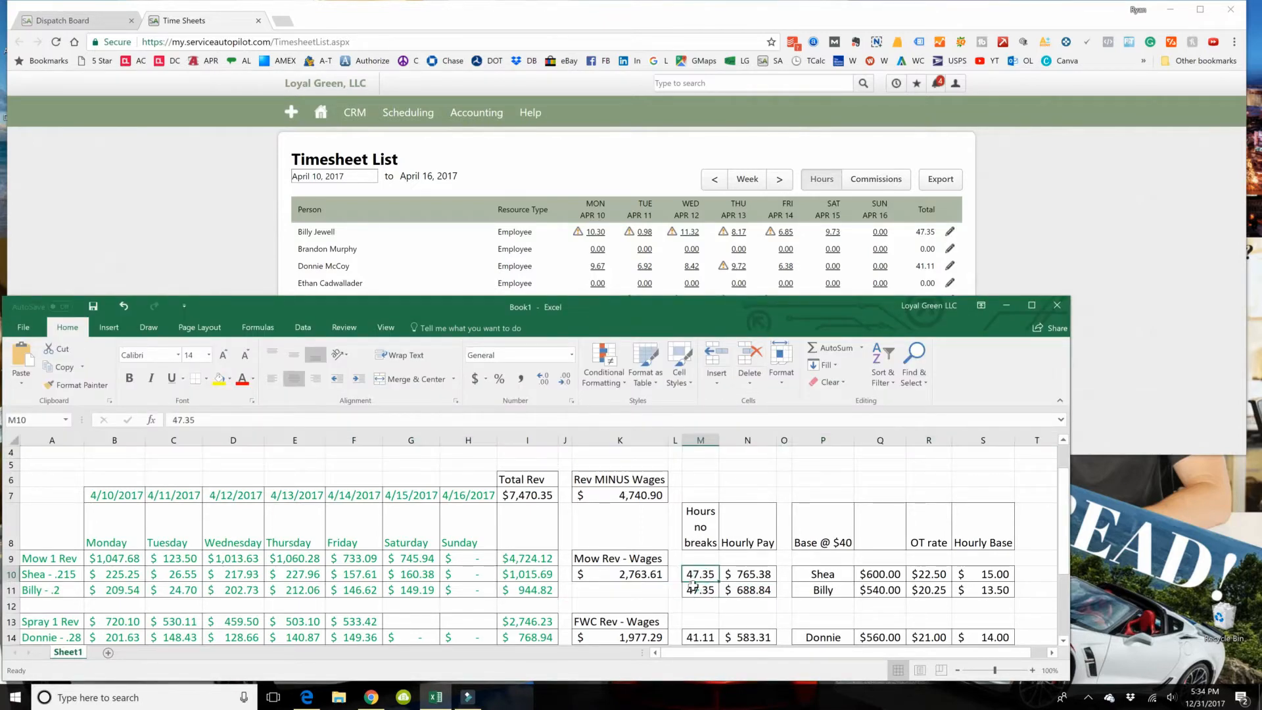
{"action": "left_click", "coordinate": [698, 636]}
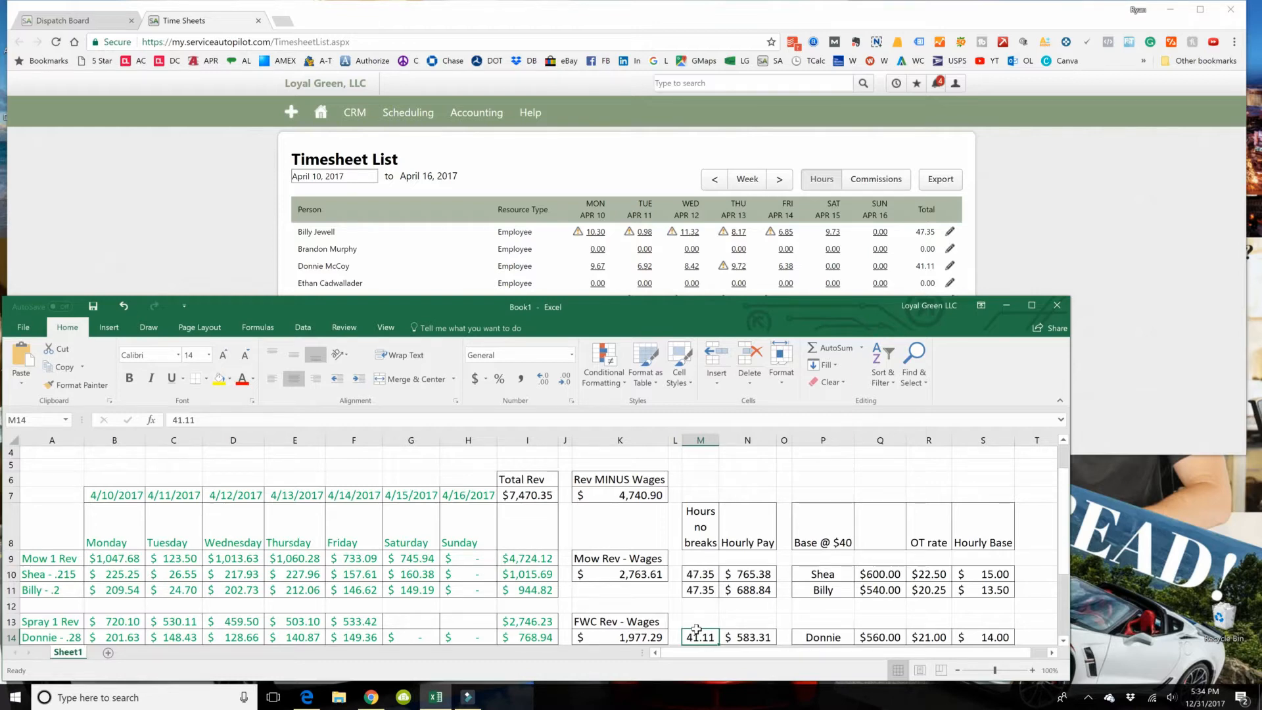
Step: Review the Hourly Pay column from N8 to N14 and the hourly base rates in rows 10, 11 and 14
{"action": "left_click", "coordinate": [982, 573]}
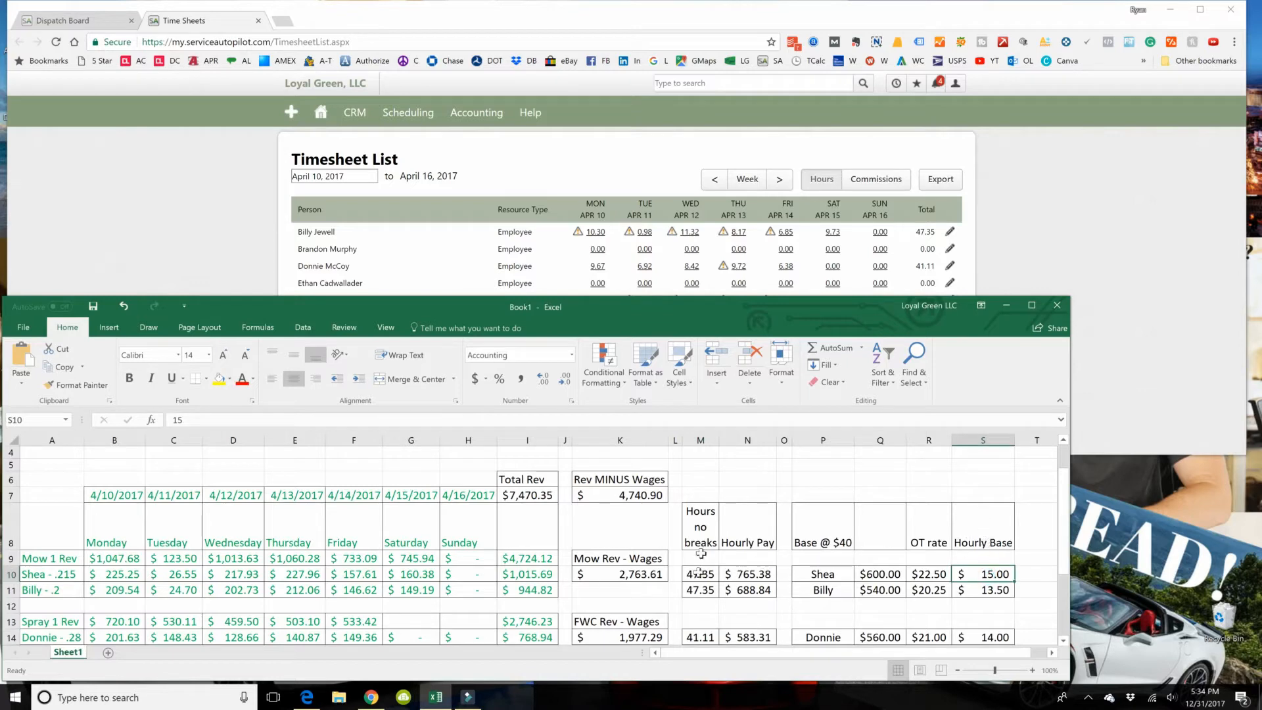
{"action": "left_click", "coordinate": [748, 519]}
{"action": "left_click_drag", "start_coordinate": [747, 518], "coordinate": [749, 638]}
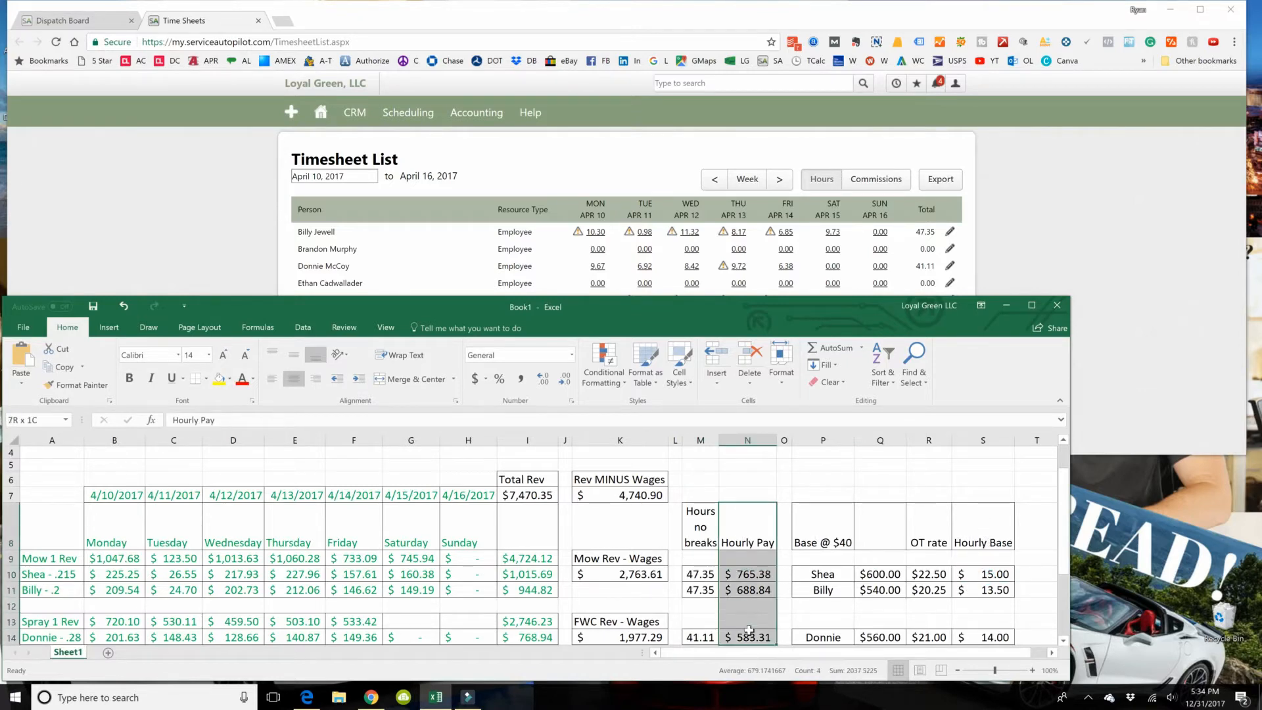
{"action": "left_click", "coordinate": [761, 524]}
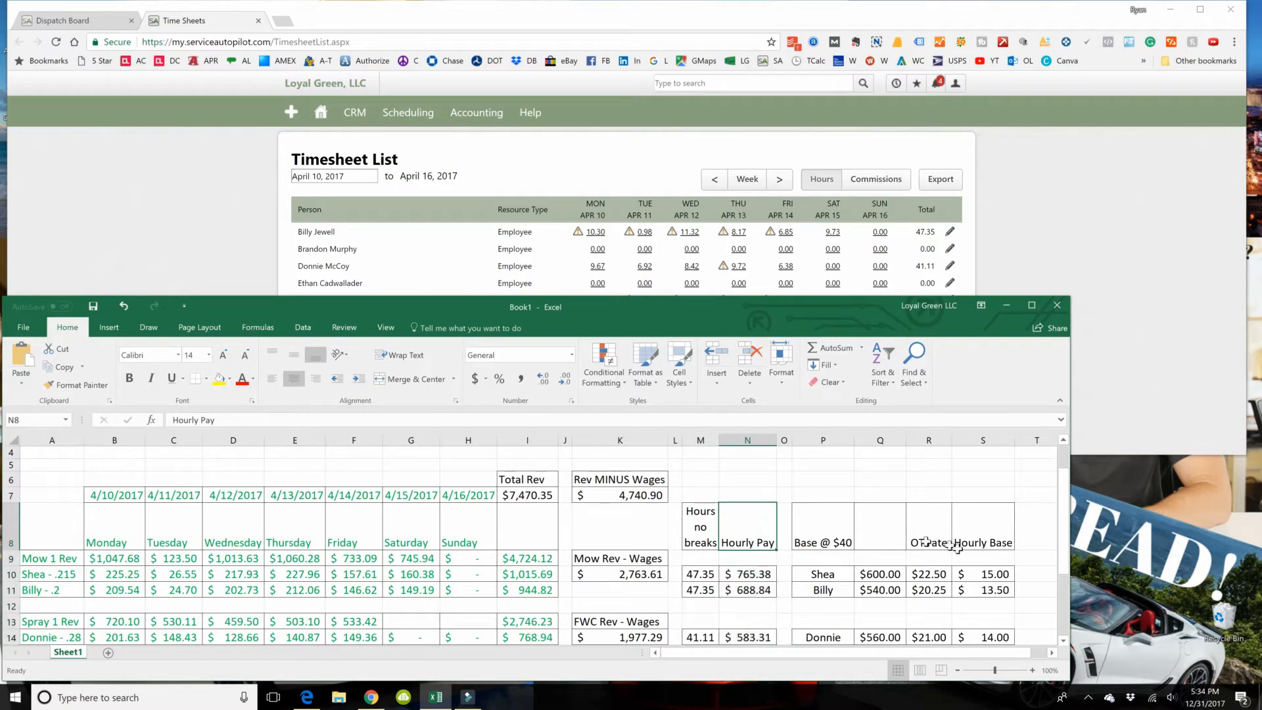
{"action": "left_click", "coordinate": [991, 576]}
{"action": "left_click", "coordinate": [998, 586]}
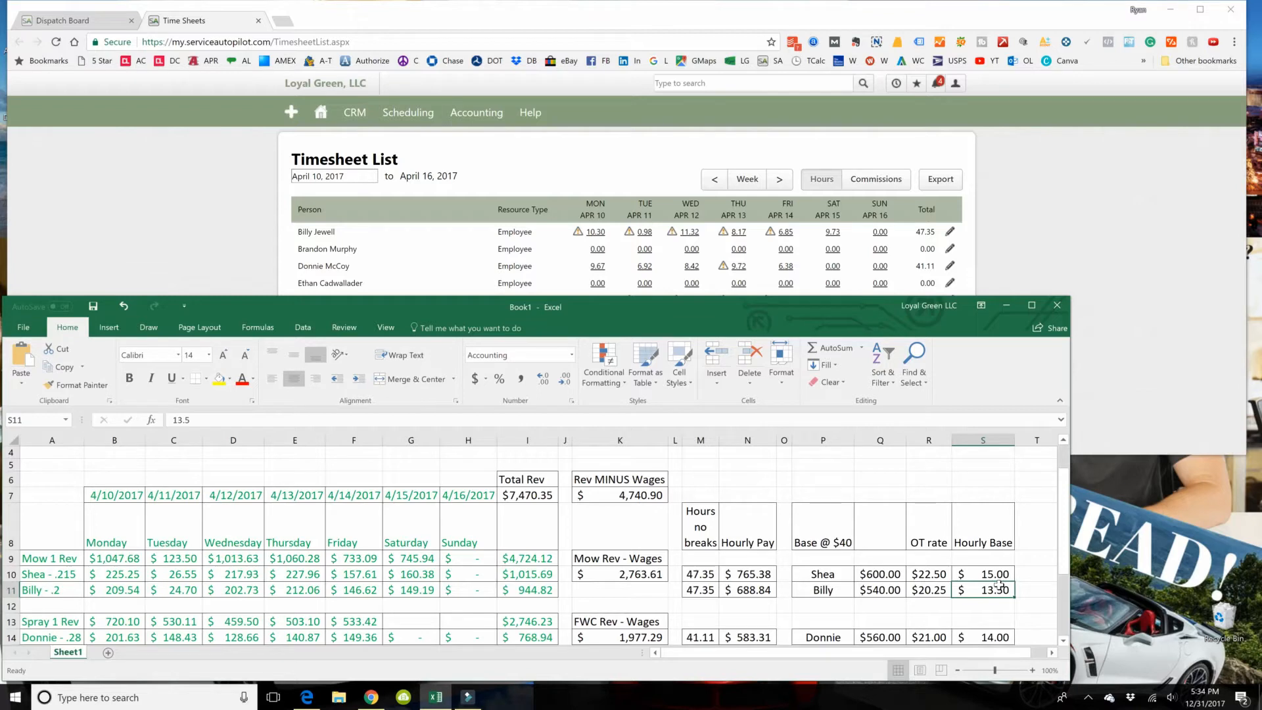
{"action": "left_click", "coordinate": [1002, 572]}
{"action": "left_click", "coordinate": [1020, 574]}
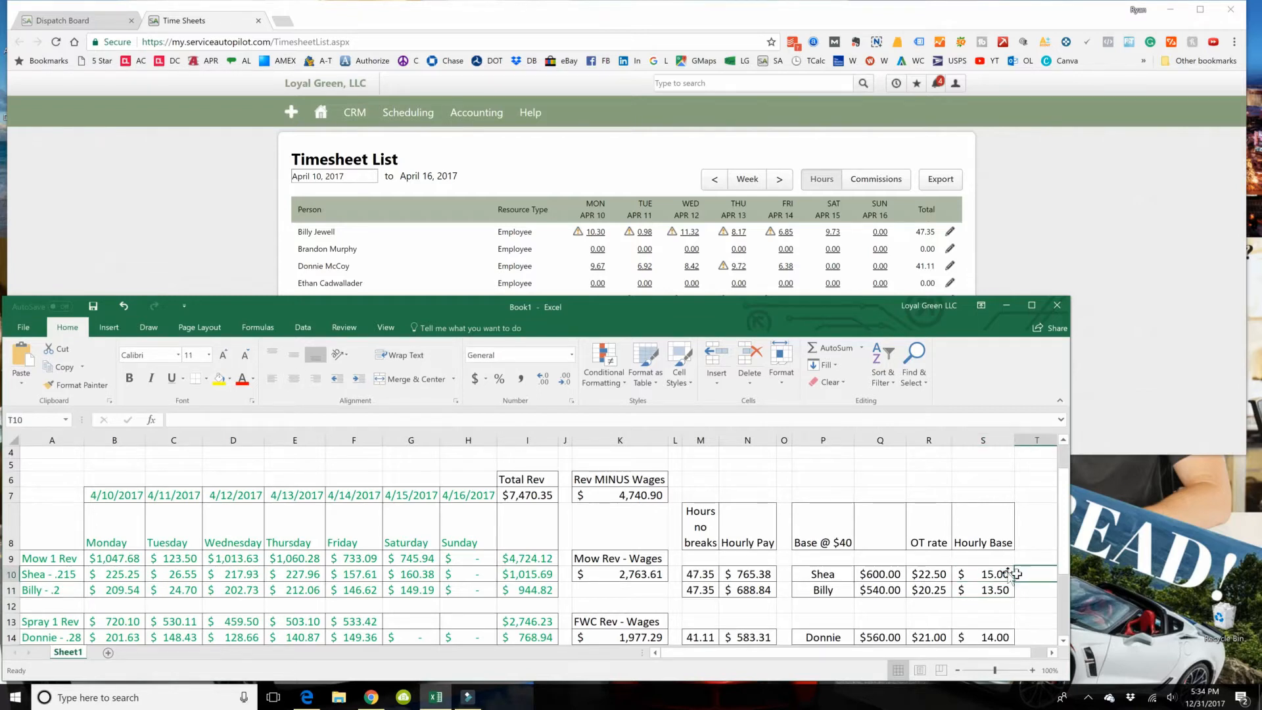
{"action": "left_click", "coordinate": [1020, 586]}
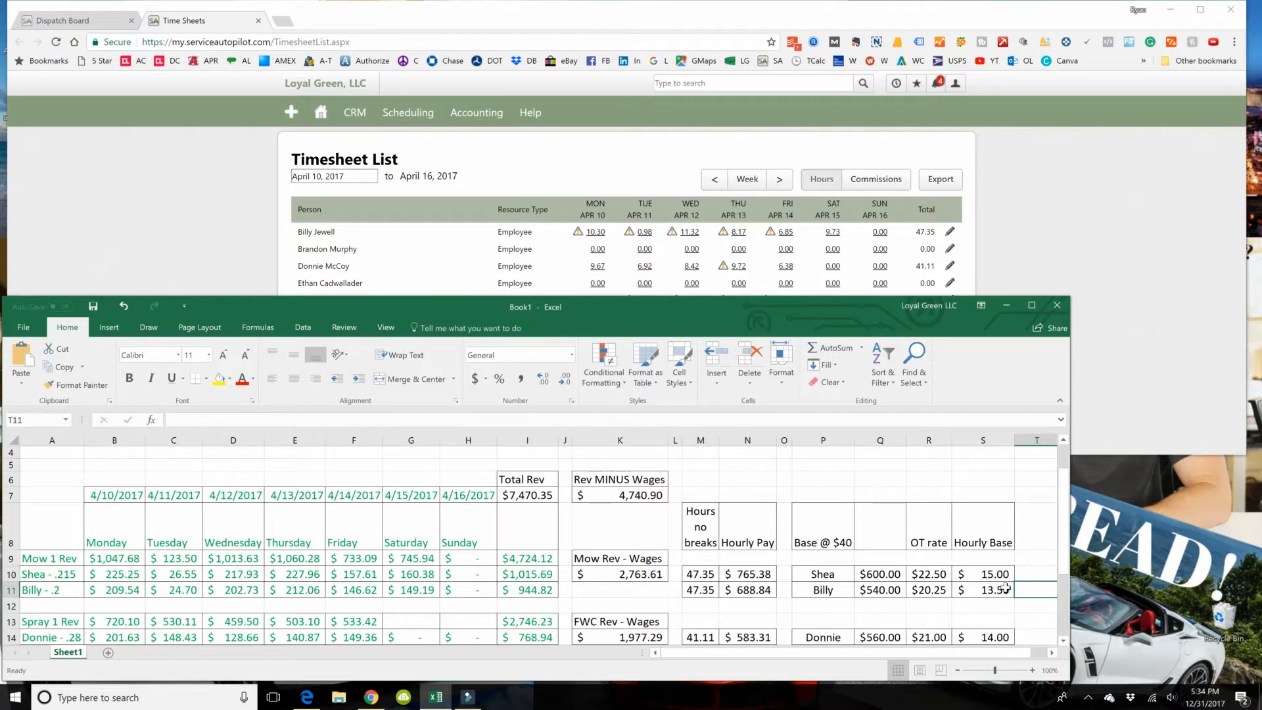
{"action": "left_click", "coordinate": [1023, 633]}
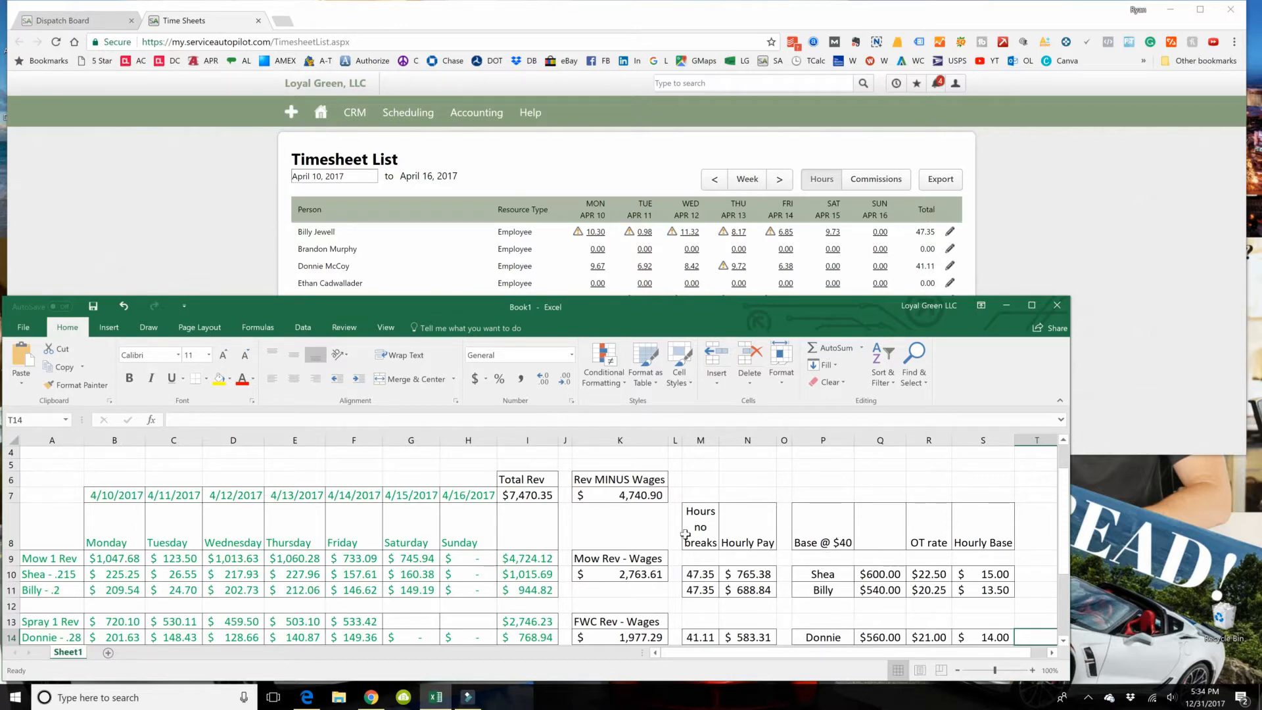
Step: Examine the hours in M10 and the hourly pay formulas in N10, N11 and N14, and dismiss the Facebook notification
{"action": "left_click", "coordinate": [700, 571]}
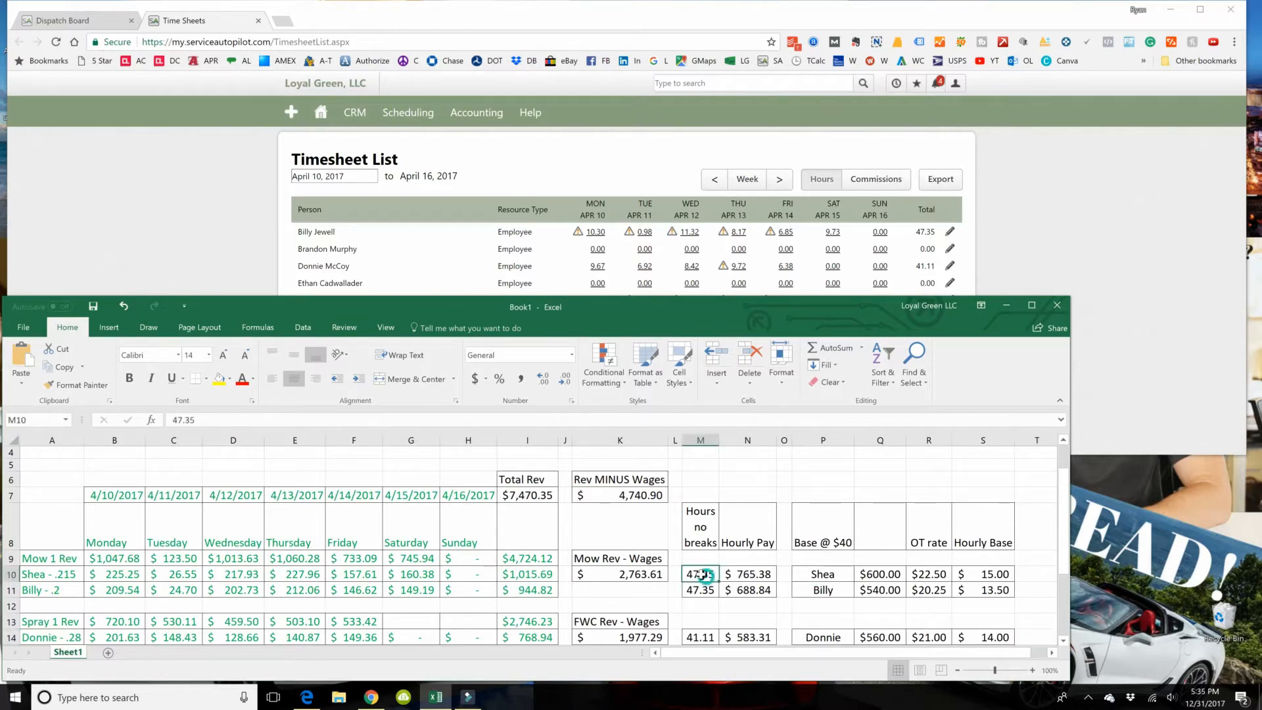
{"action": "left_click", "coordinate": [742, 571]}
{"action": "left_click", "coordinate": [750, 587]}
{"action": "left_click", "coordinate": [753, 637]}
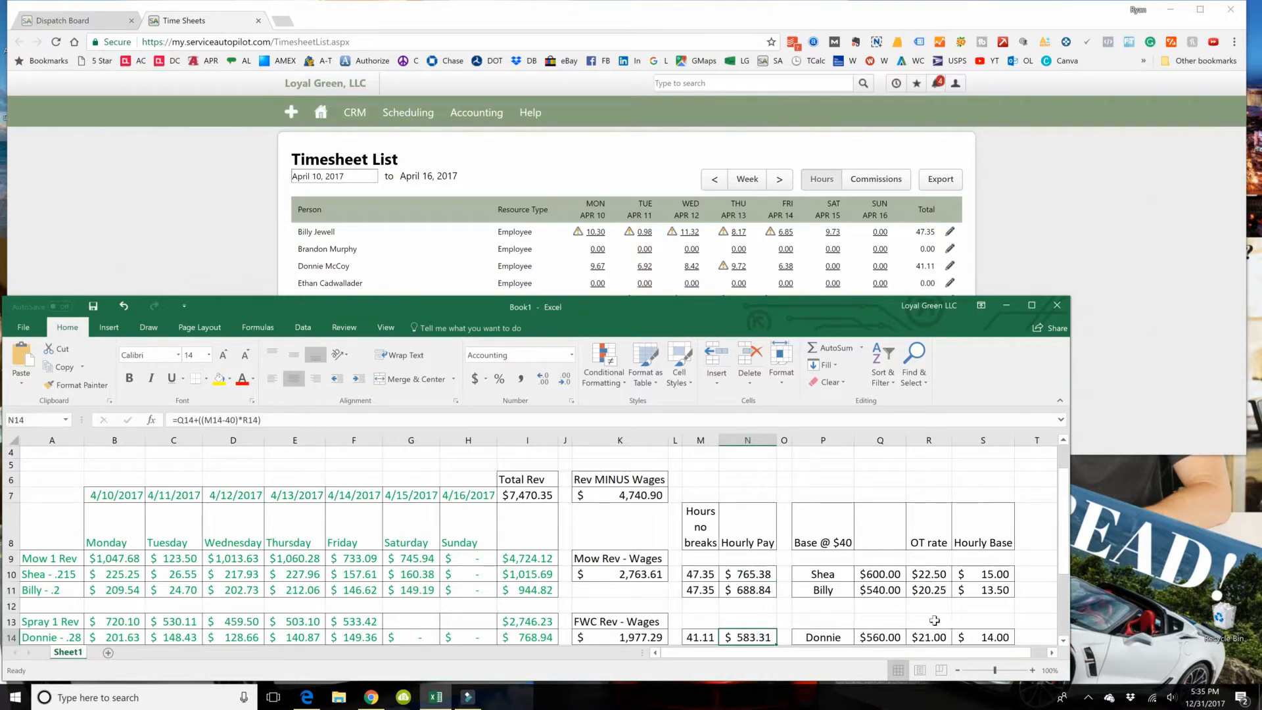
{"action": "left_click", "coordinate": [733, 571]}
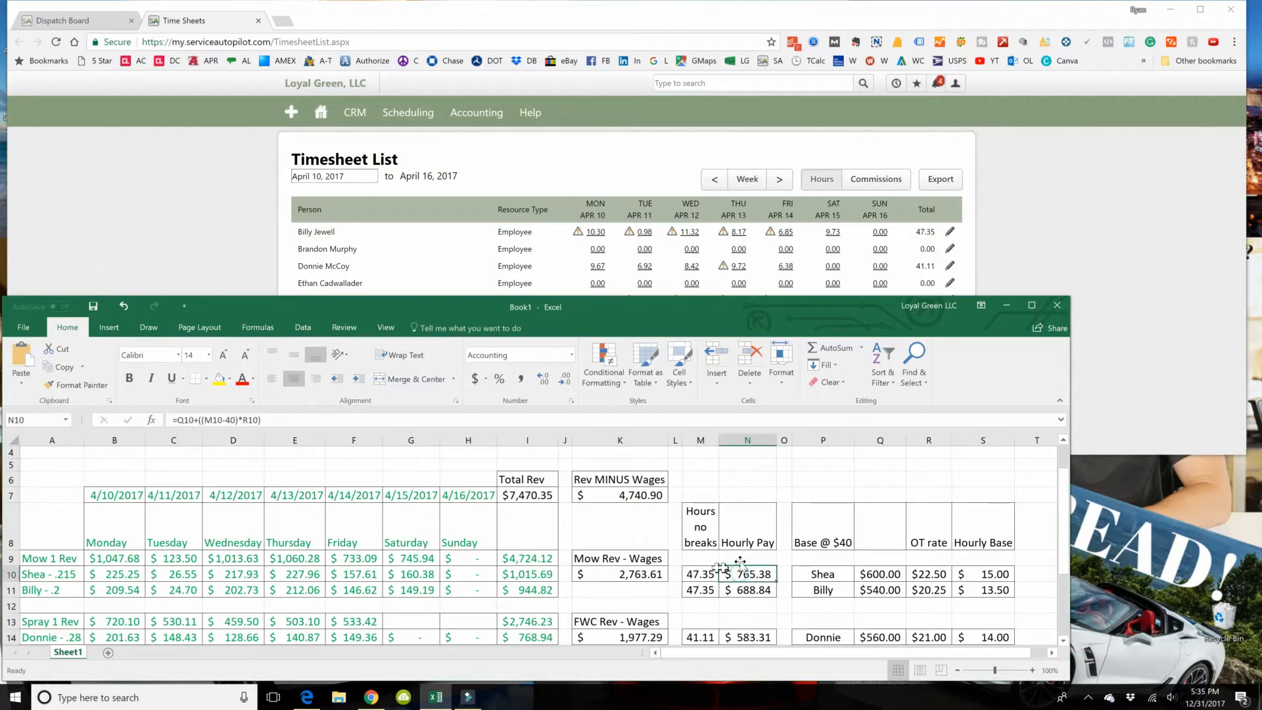
{"action": "left_click_drag", "start_coordinate": [747, 523], "coordinate": [749, 639]}
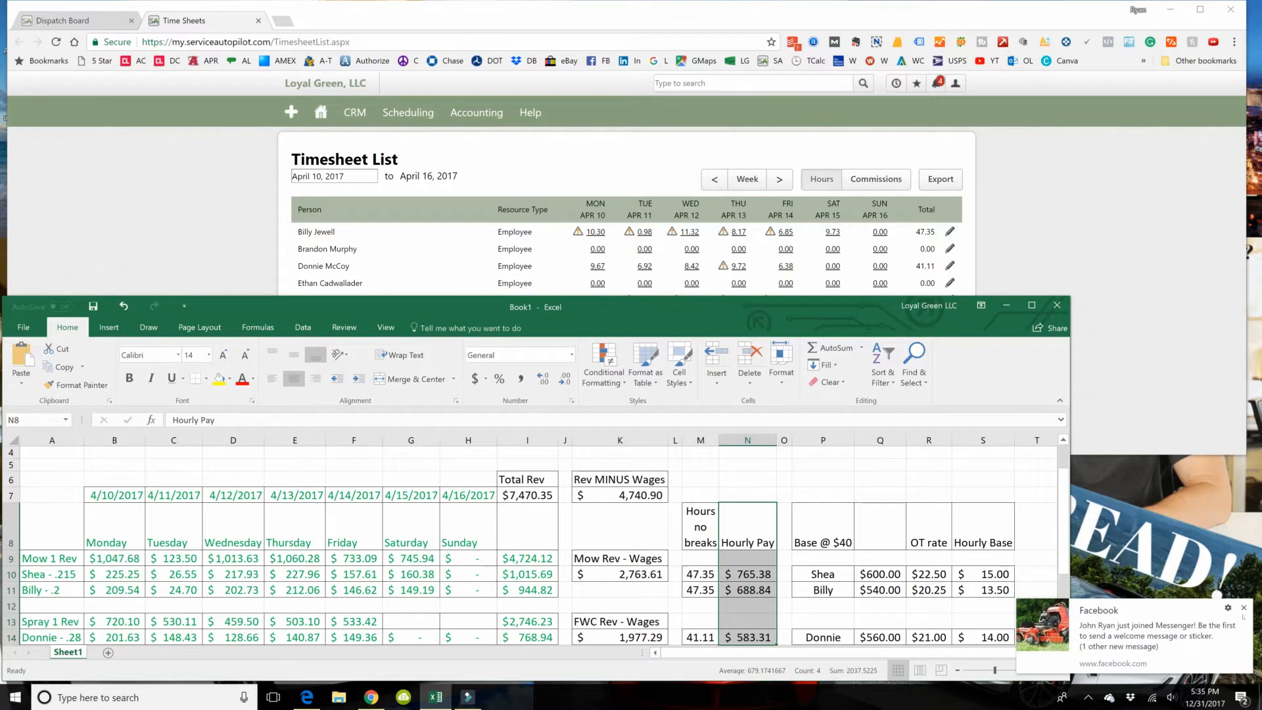
{"action": "left_click", "coordinate": [1244, 608]}
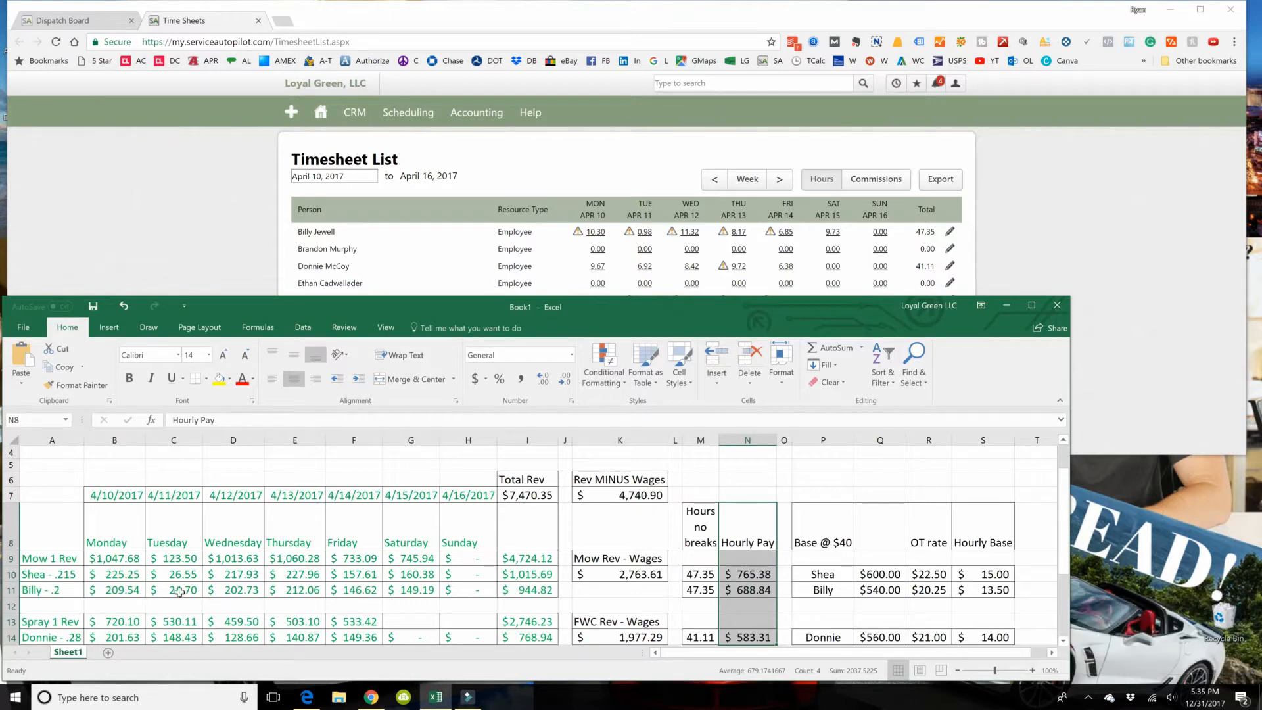
Step: Review the commission rate labels in A10 and A11 and the Monday commission formulas in B10 and B11
{"action": "left_click", "coordinate": [59, 576]}
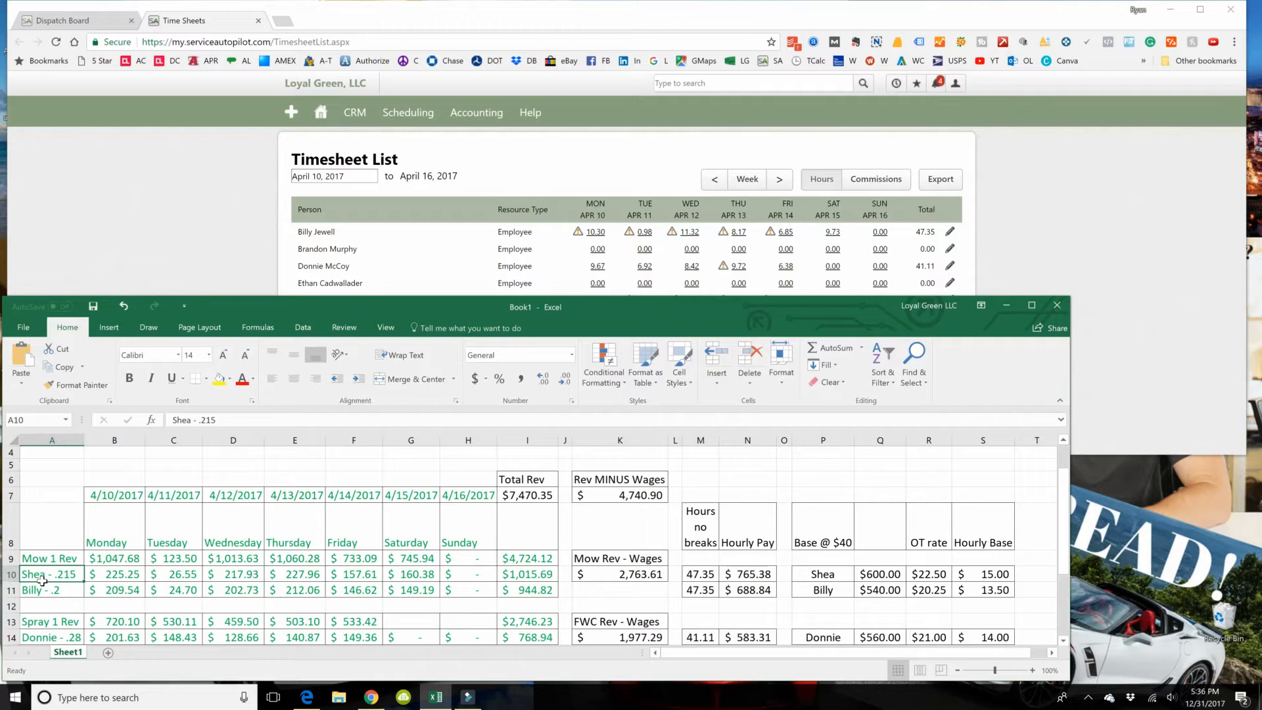
{"action": "left_click", "coordinate": [45, 589]}
{"action": "left_click", "coordinate": [60, 603]}
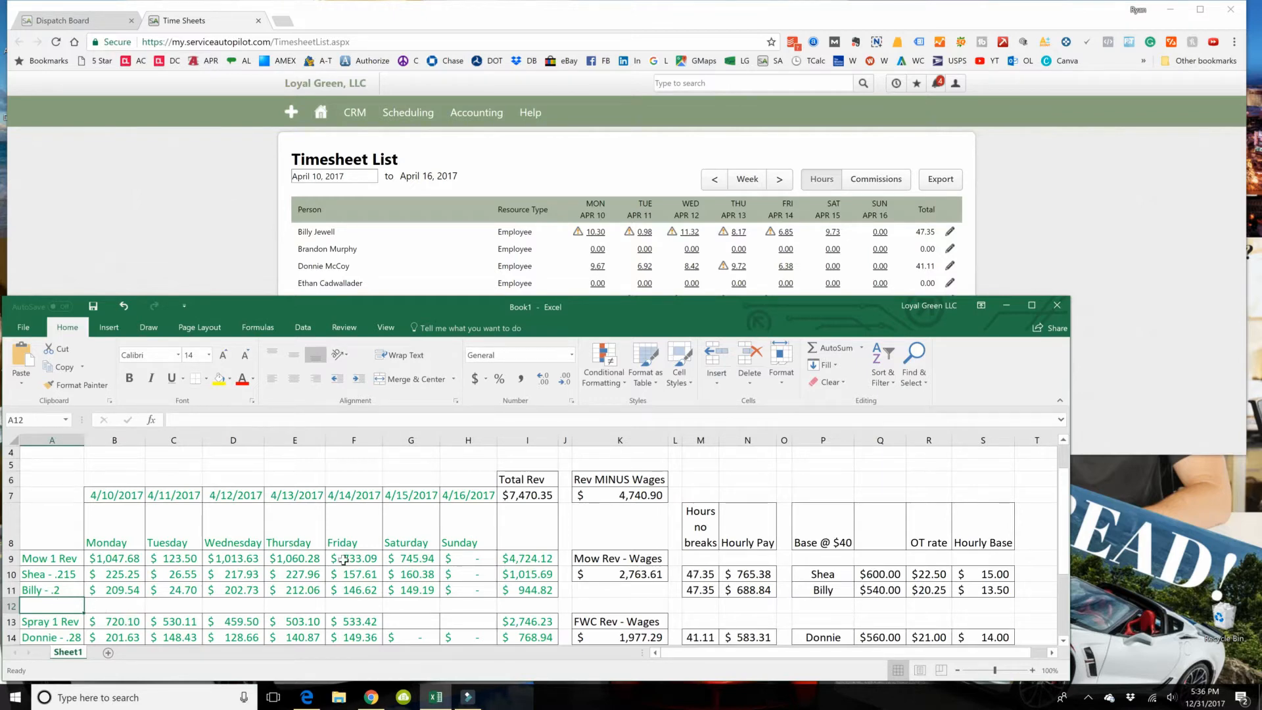
{"action": "left_click", "coordinate": [107, 571]}
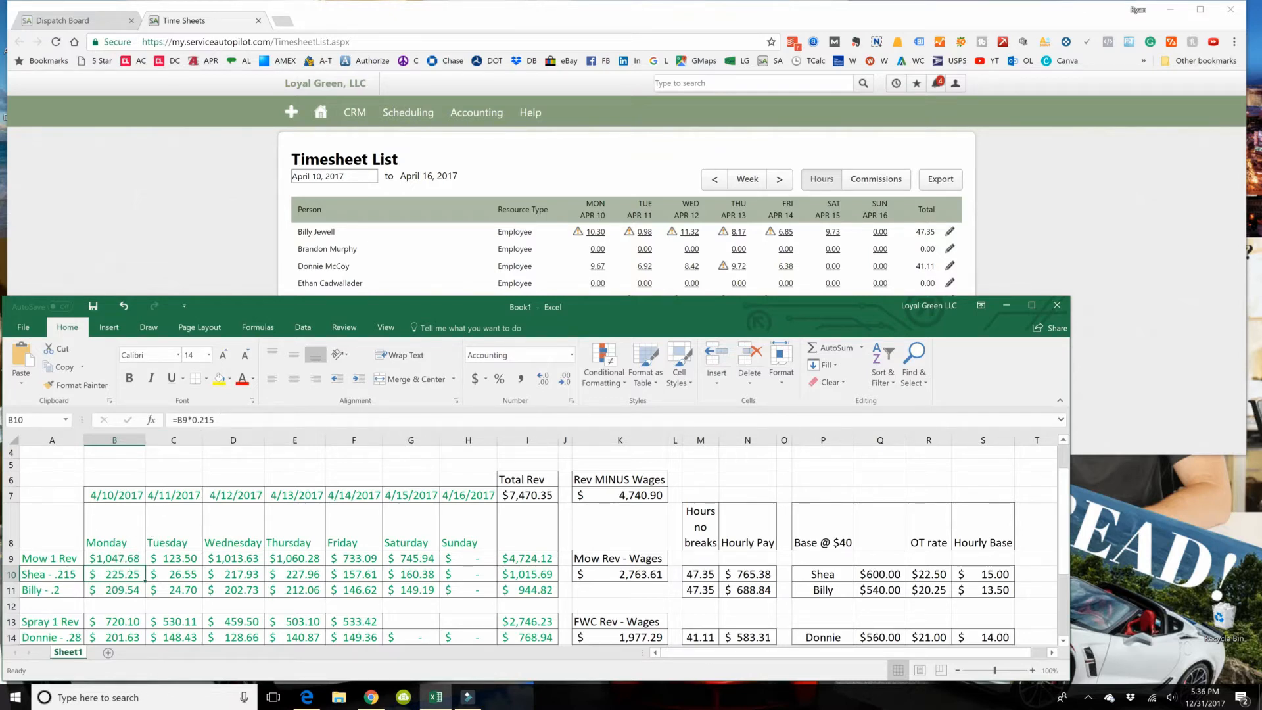
{"action": "left_click", "coordinate": [112, 586]}
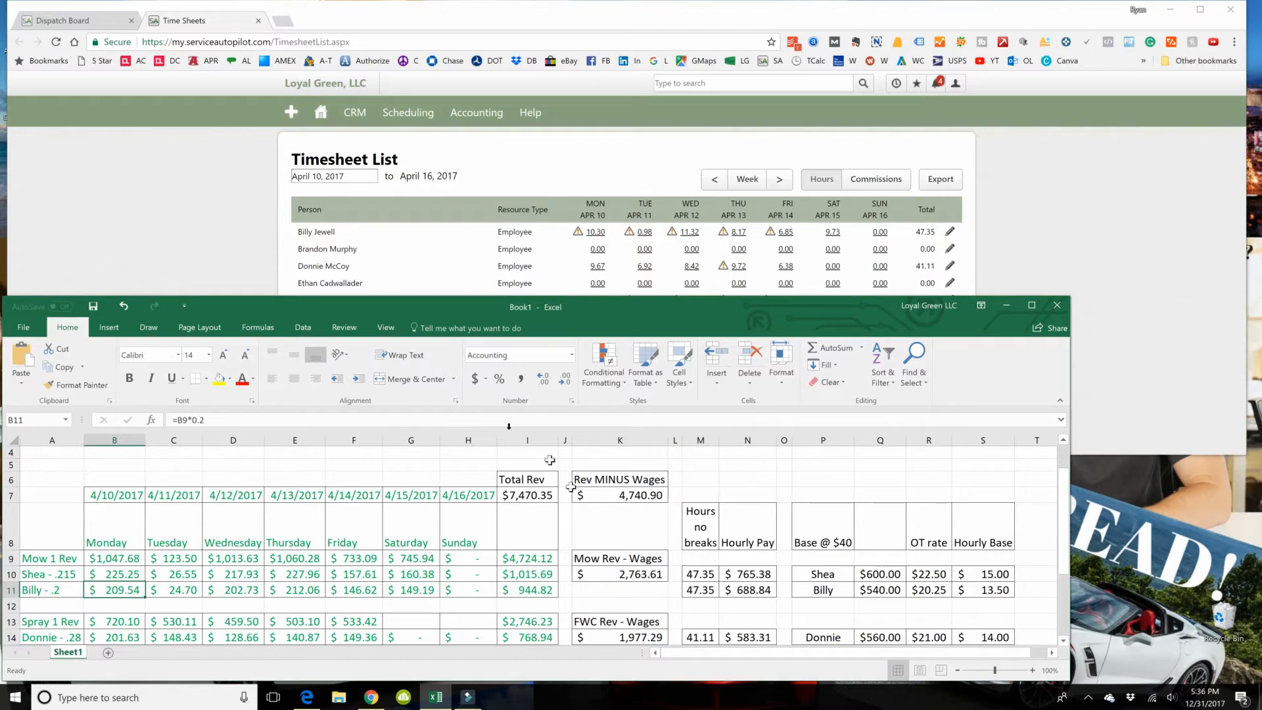
Step: Switch to the browser's Dispatch Board, set its date to 04/10/2017, and compare the day's revenue total with cell B9 in Excel
{"action": "left_click", "coordinate": [211, 177]}
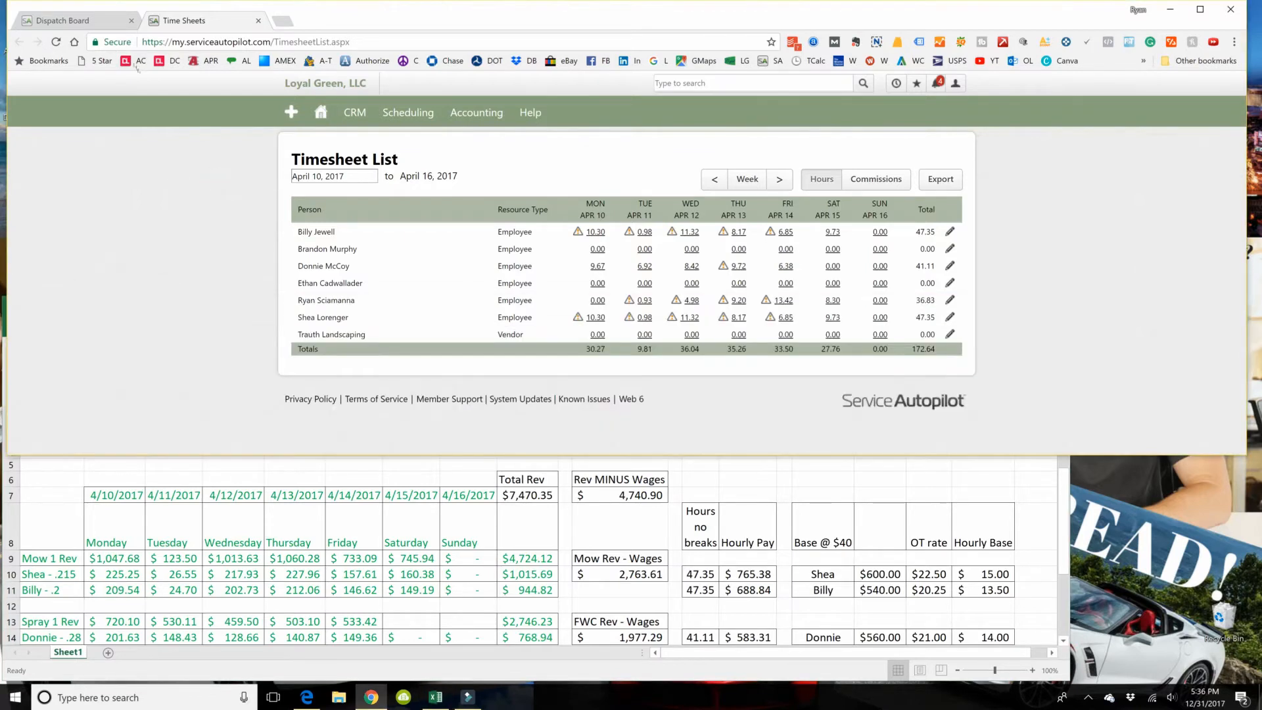
{"action": "left_click", "coordinate": [87, 20]}
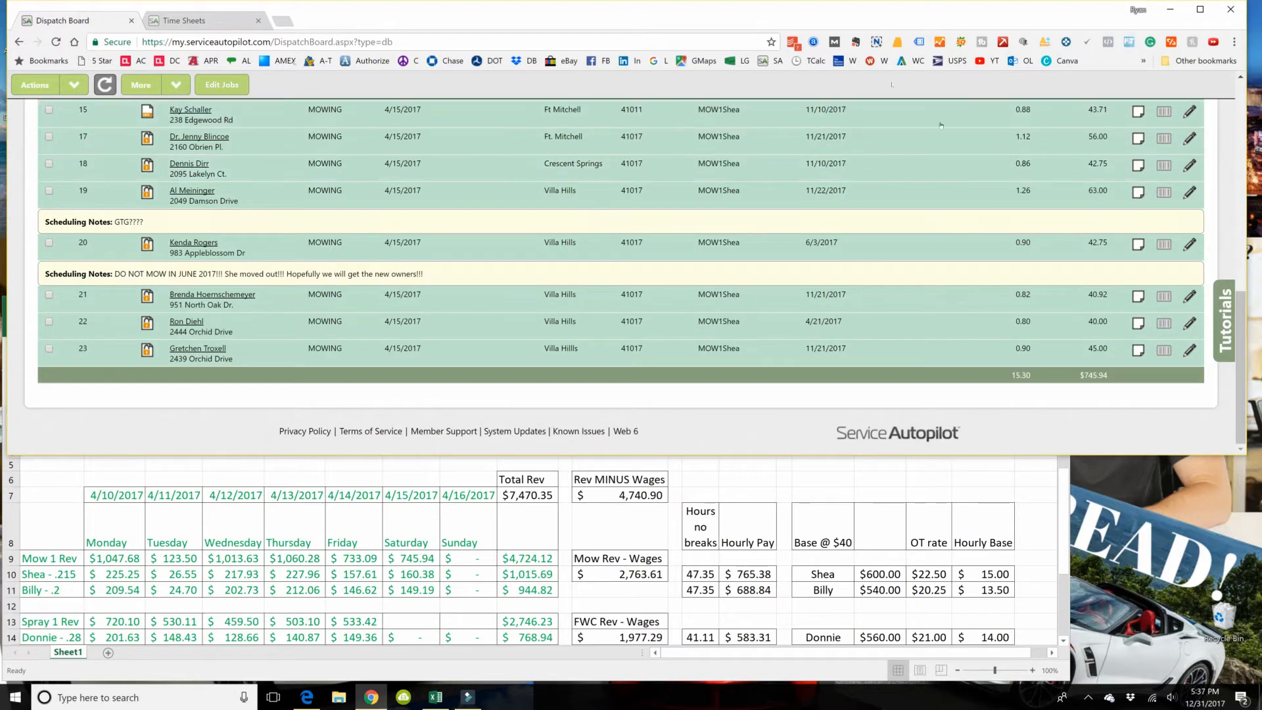
{"action": "left_click", "coordinate": [939, 477]}
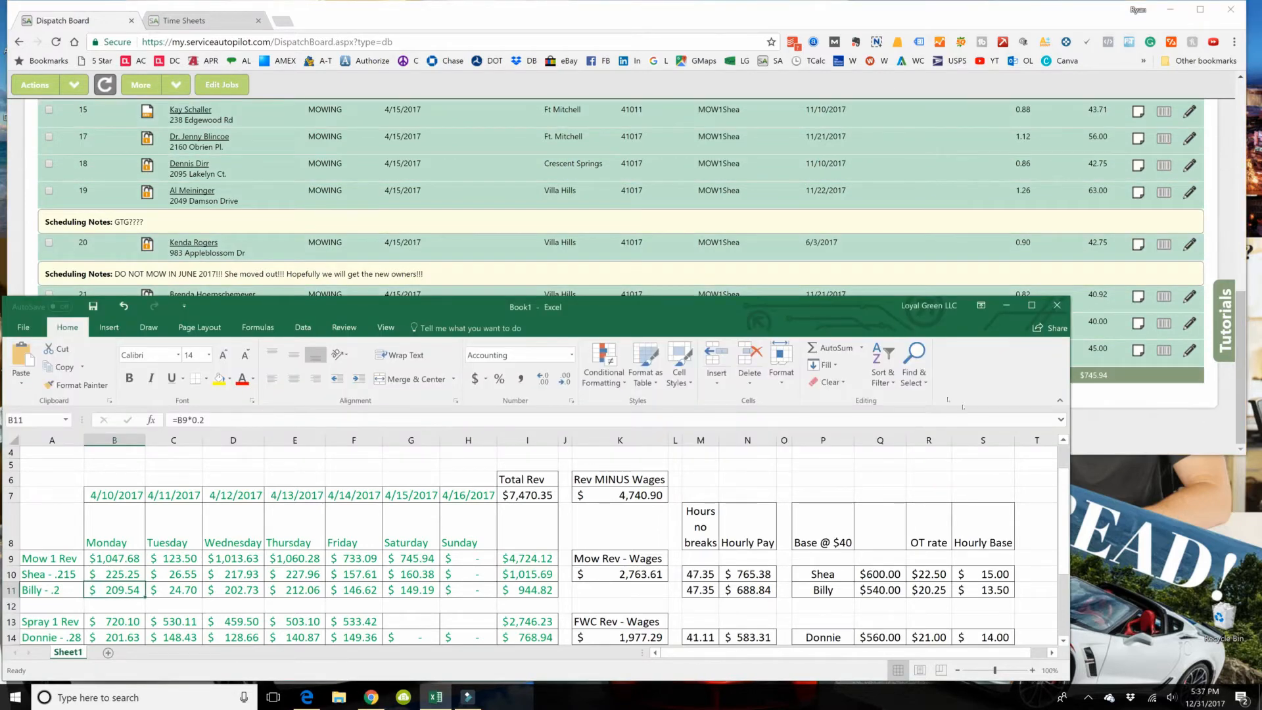
{"action": "left_click", "coordinate": [1144, 420]}
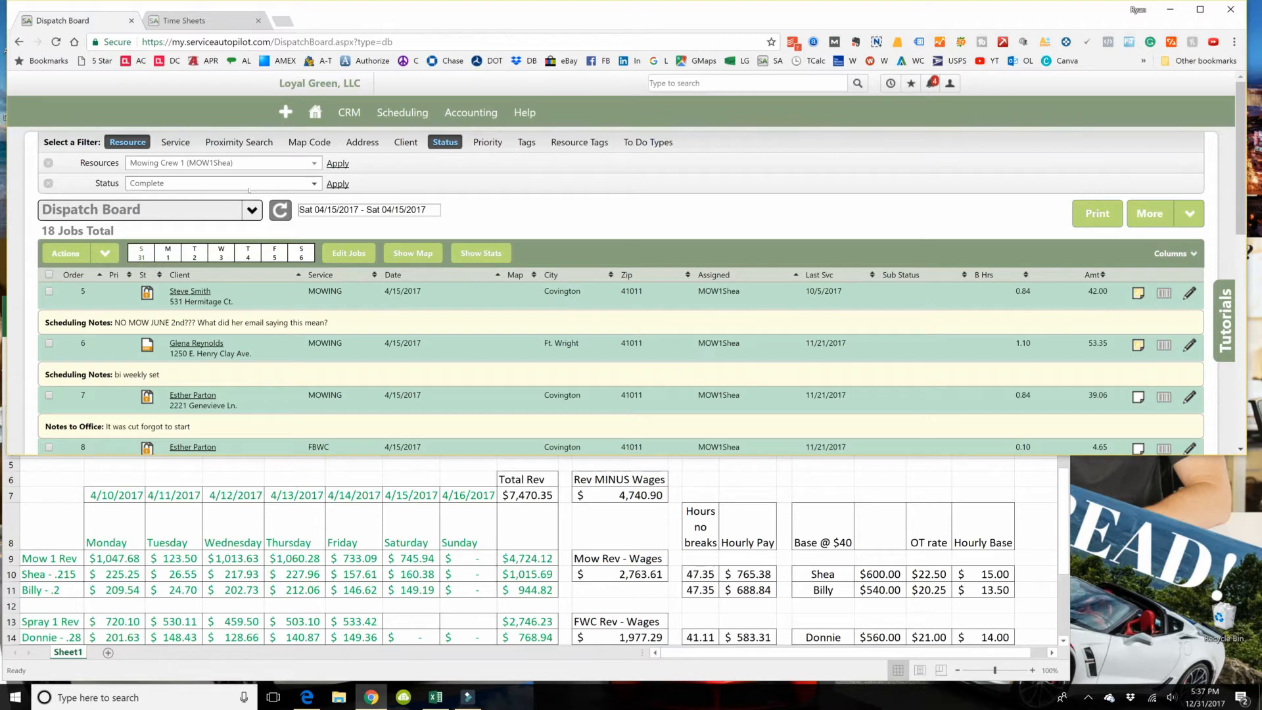
{"action": "left_click", "coordinate": [355, 209]}
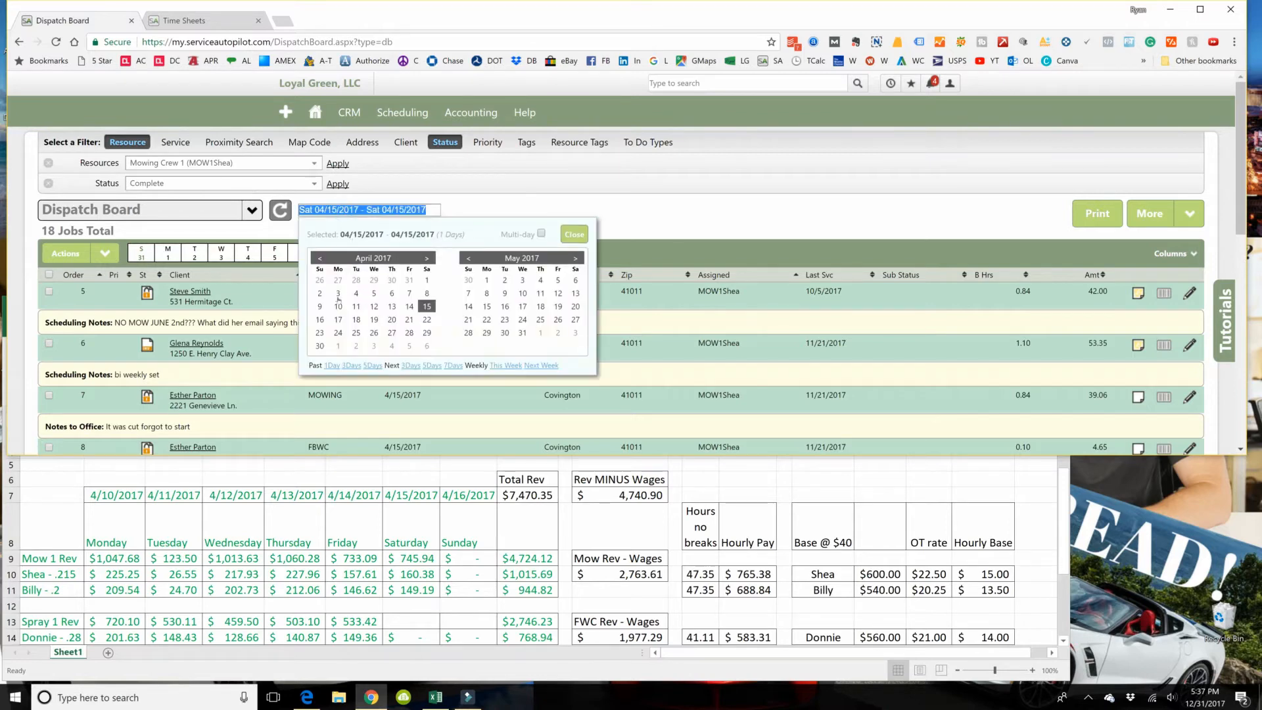
{"action": "left_click", "coordinate": [337, 307]}
{"action": "left_click", "coordinate": [555, 234]}
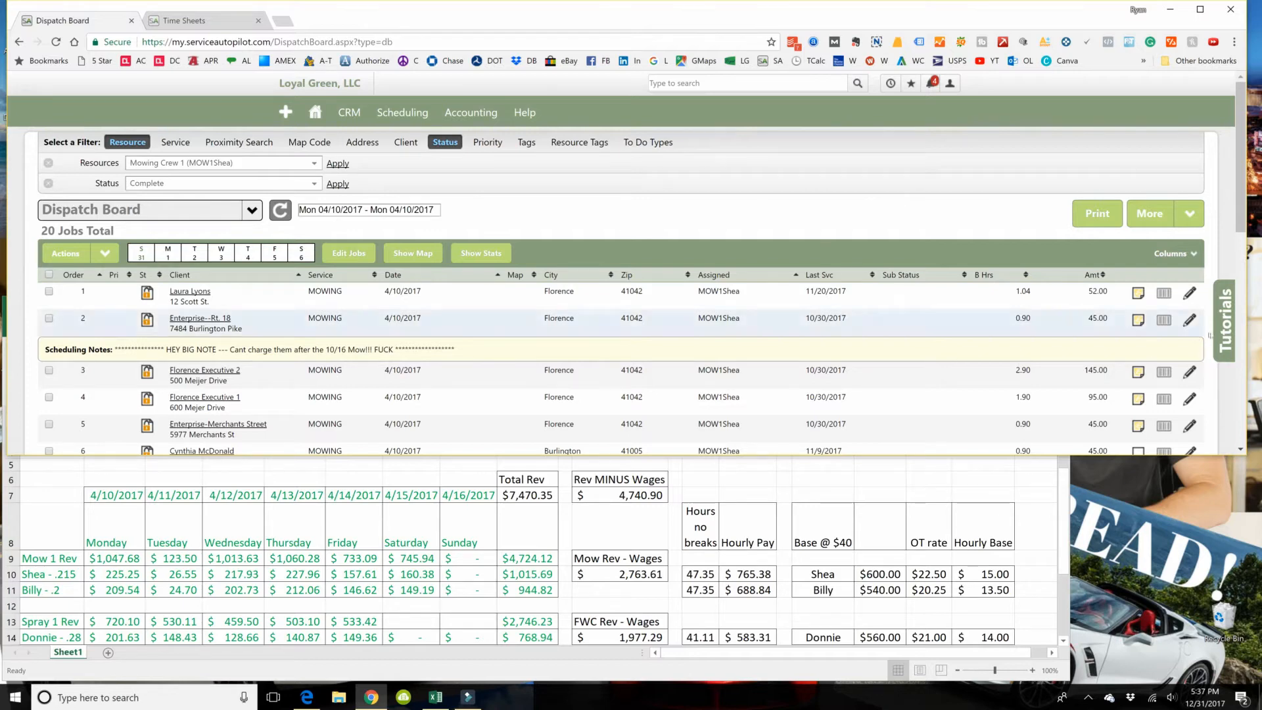
{"action": "left_click_drag", "start_coordinate": [1239, 198], "coordinate": [1237, 407]}
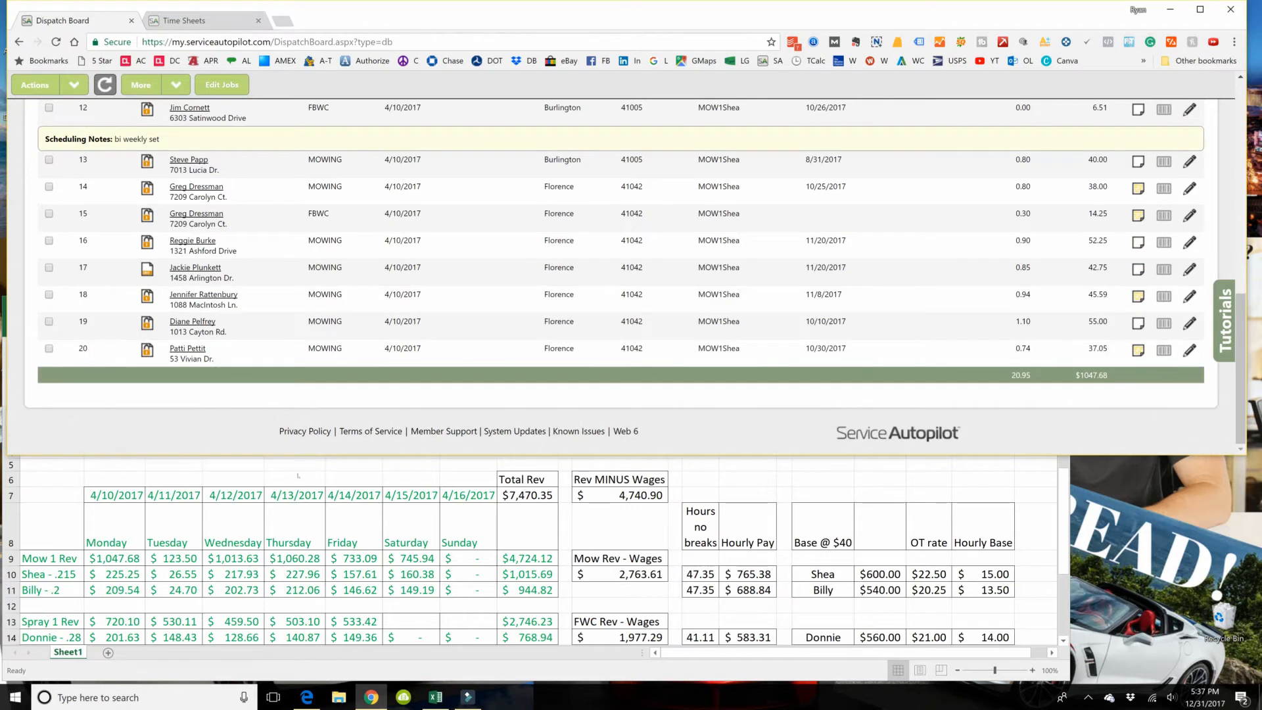
{"action": "left_click", "coordinate": [104, 559]}
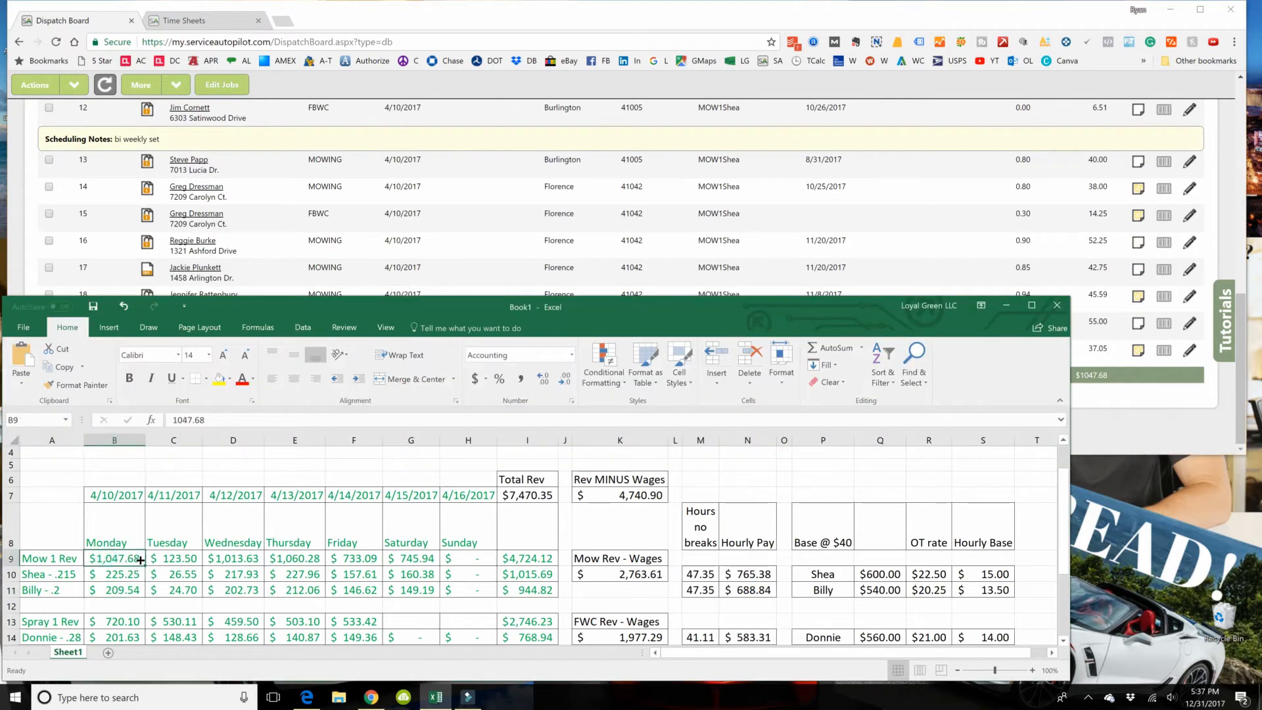
Step: Return to the Dispatch Board in the browser and show Mowing Crew 1's completed jobs for 04/11/2017
{"action": "left_click", "coordinate": [17, 198]}
{"action": "scroll", "coordinate": [166, 223], "scroll_direction": "up", "scroll_amount": 15}
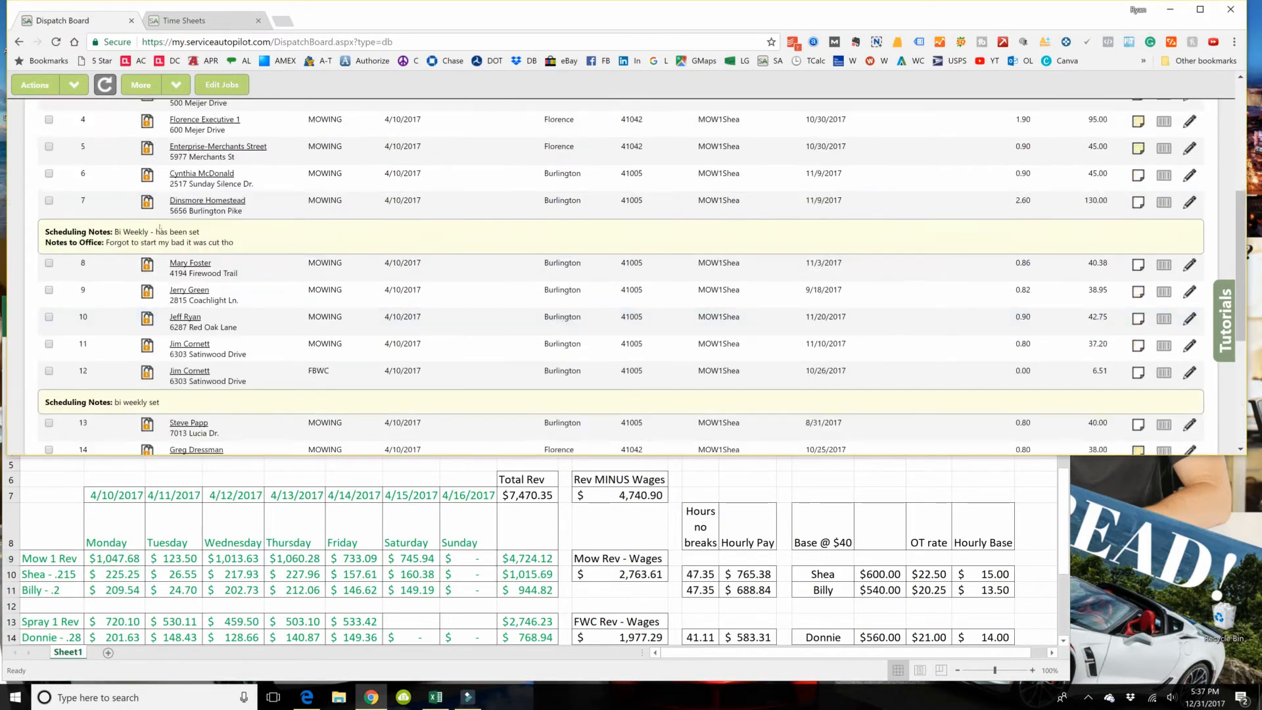
{"action": "left_click", "coordinate": [368, 210]}
{"action": "left_click", "coordinate": [356, 306]}
{"action": "left_click", "coordinate": [568, 234]}
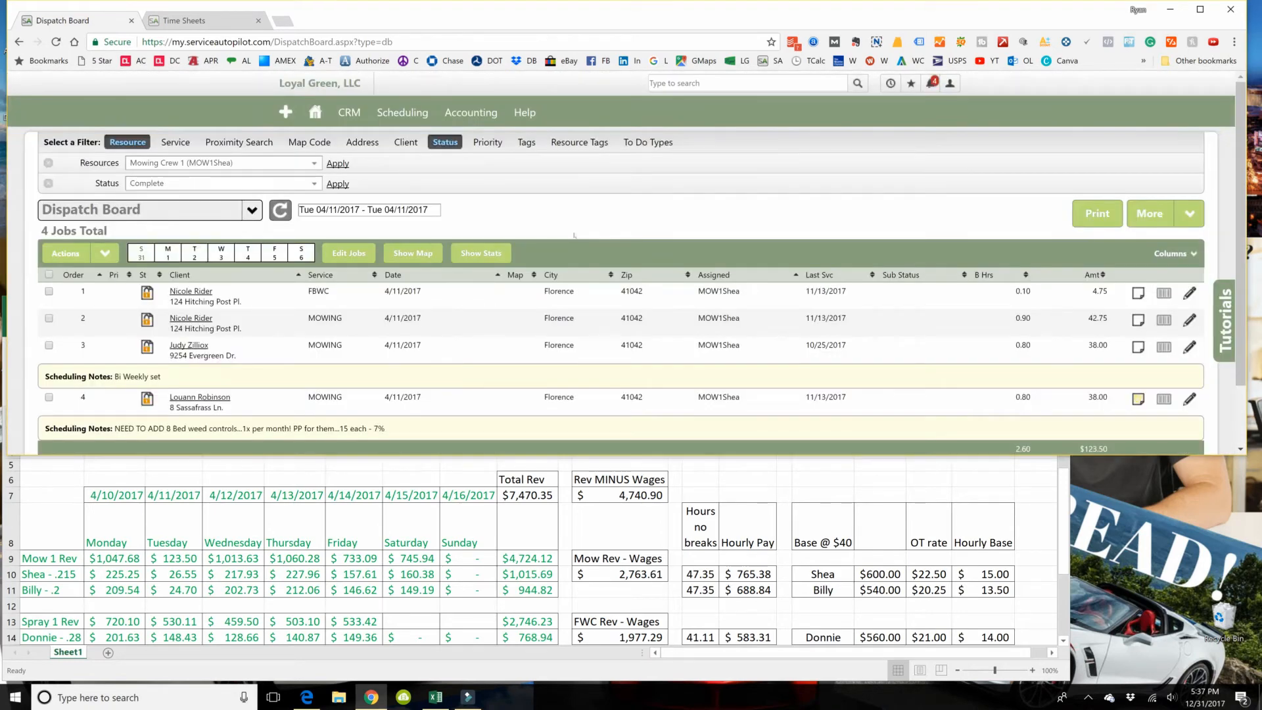
Step: Set the Dispatch Board date to 04/12/2017 to view that day's completed mowing jobs
{"action": "left_click", "coordinate": [368, 209]}
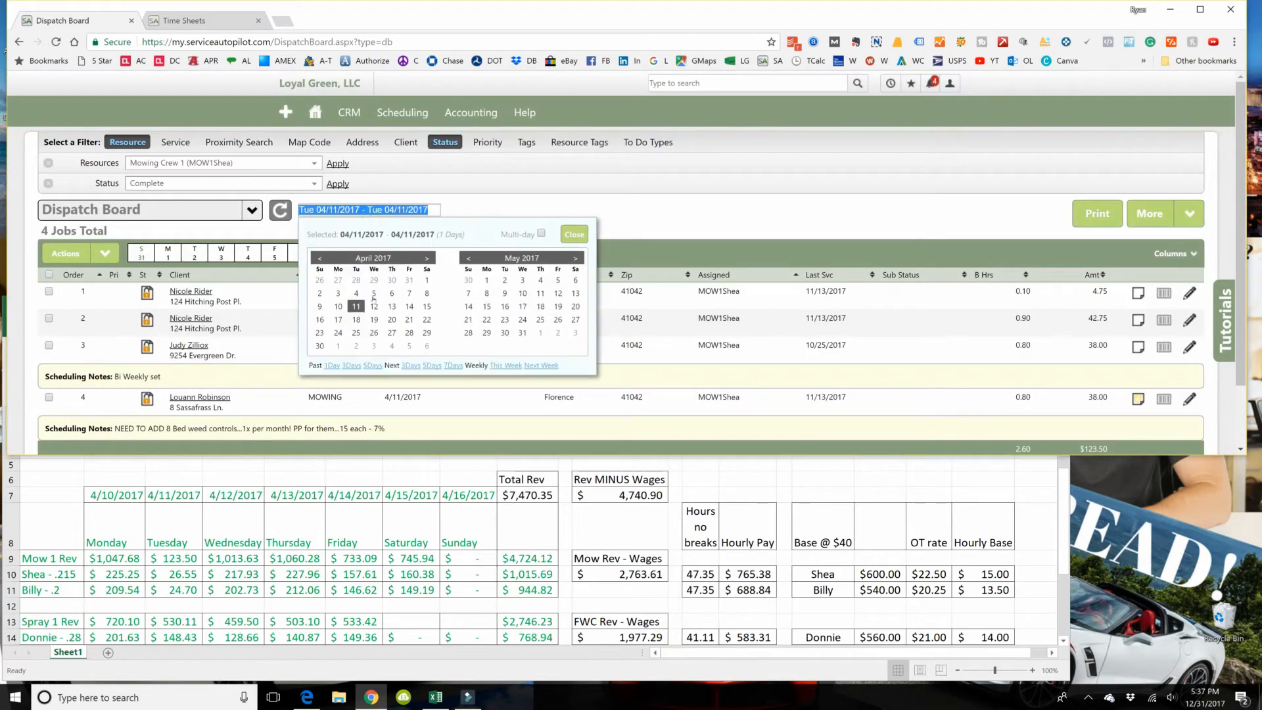
{"action": "left_click", "coordinate": [373, 307]}
{"action": "left_click", "coordinate": [555, 235]}
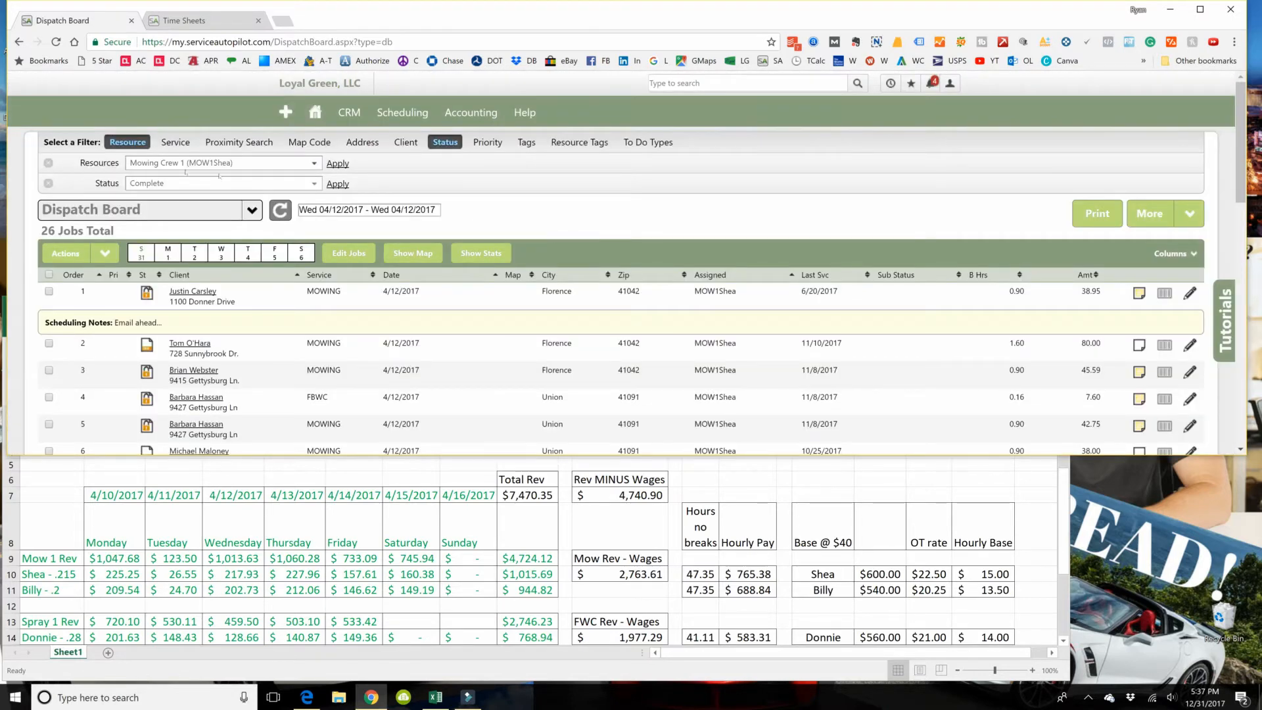
Step: Switch the Dispatch Board's resource filter from Mowing Crew 1 to Spraying Crew 1 and apply it
{"action": "left_click", "coordinate": [243, 164]}
{"action": "left_click", "coordinate": [162, 252]}
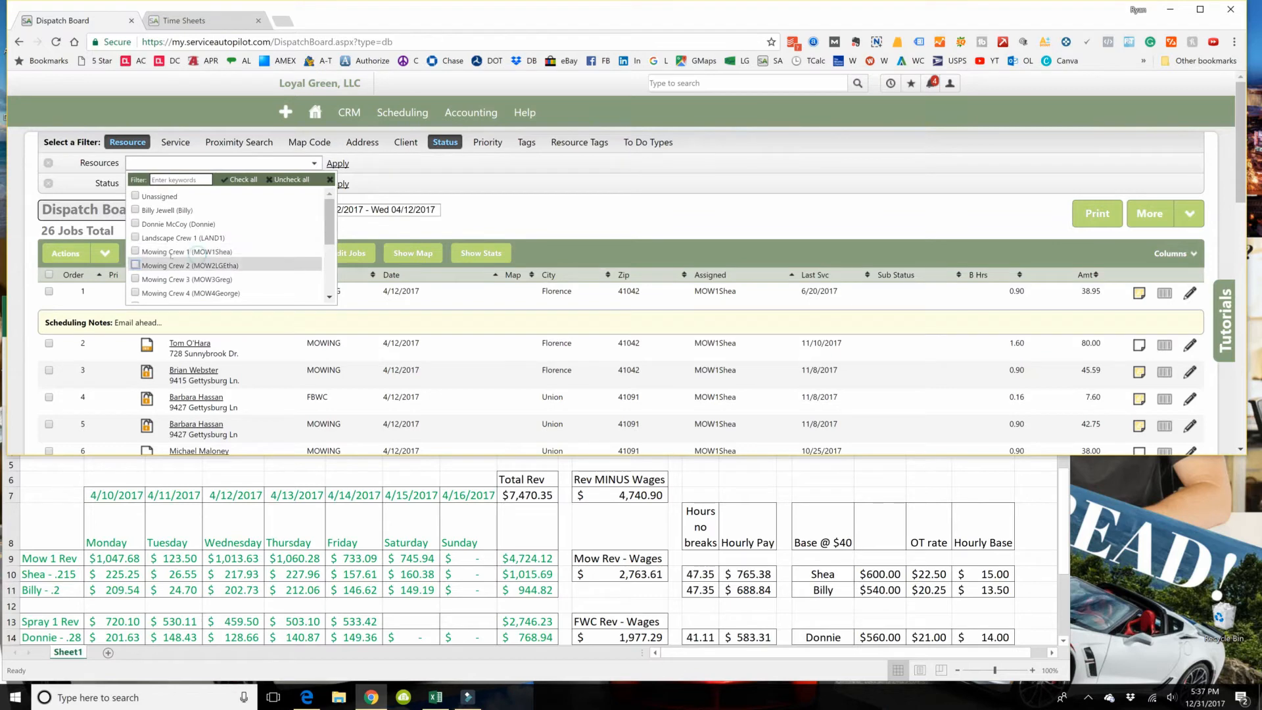
{"action": "scroll", "coordinate": [162, 252], "scroll_direction": "down", "scroll_amount": 5}
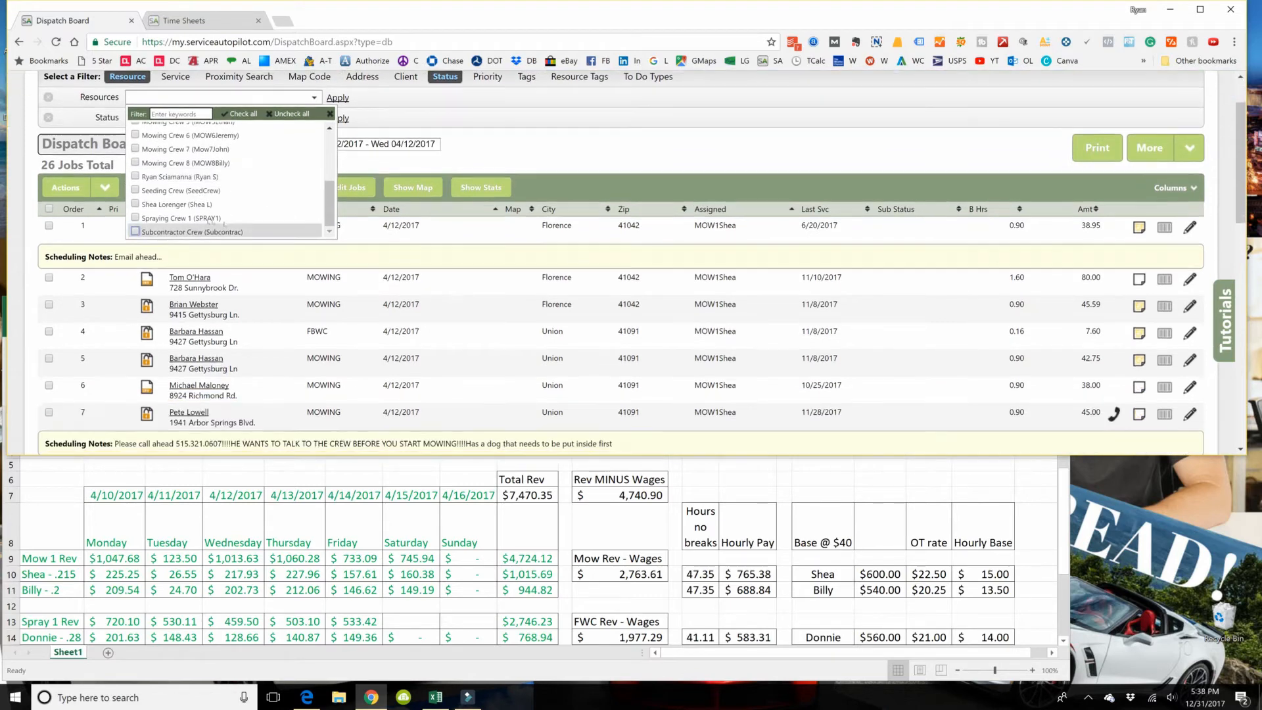
{"action": "left_click", "coordinate": [164, 218]}
{"action": "left_click", "coordinate": [340, 99]}
Step: Set the Dispatch Board date to 04/10/2017 and compare the spraying revenue total with cell B13 in Excel
{"action": "left_click", "coordinate": [367, 145]}
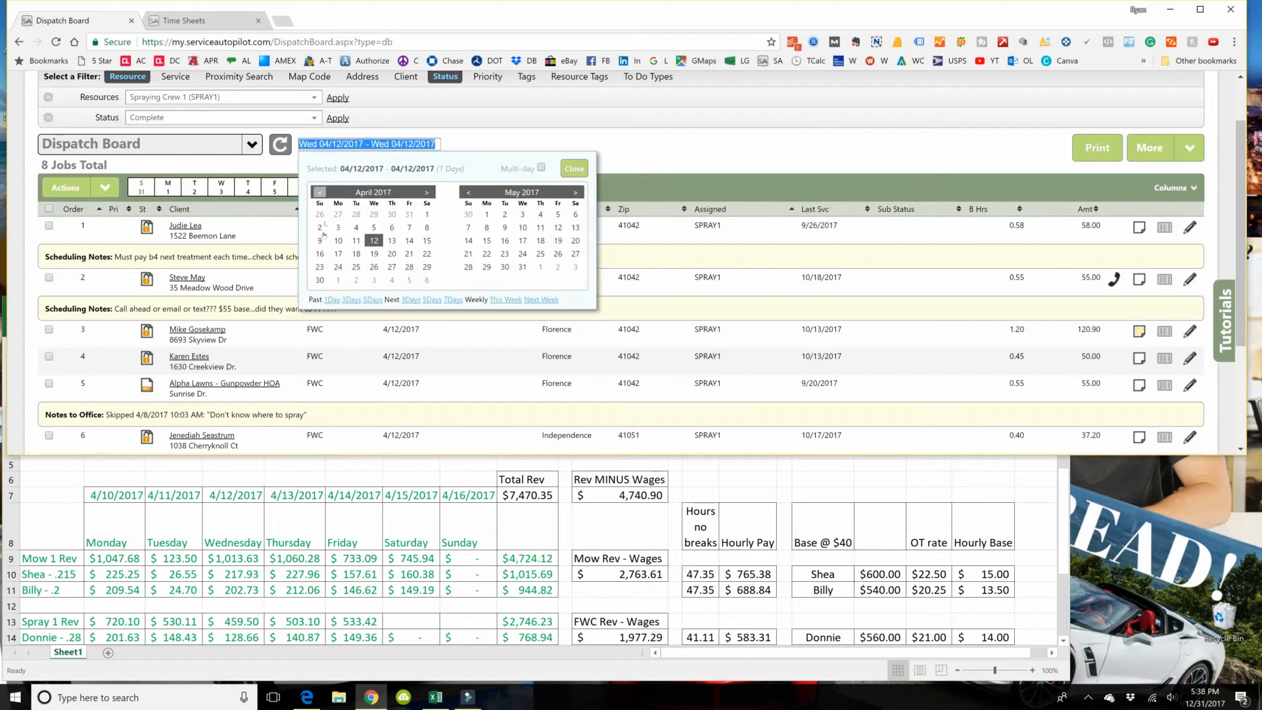
{"action": "left_click", "coordinate": [337, 241]}
{"action": "left_click", "coordinate": [558, 171]}
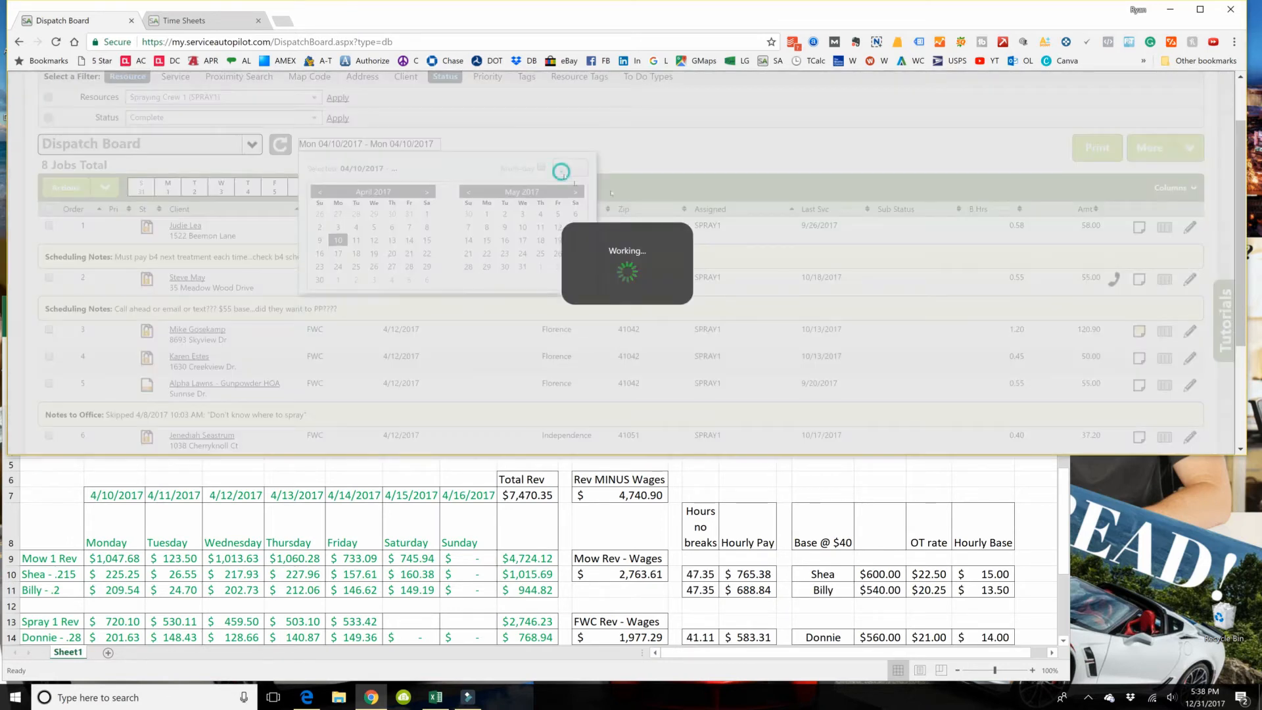
{"action": "scroll", "coordinate": [1140, 196], "scroll_direction": "down", "scroll_amount": 1}
{"action": "scroll", "coordinate": [1140, 196], "scroll_direction": "down", "scroll_amount": 5}
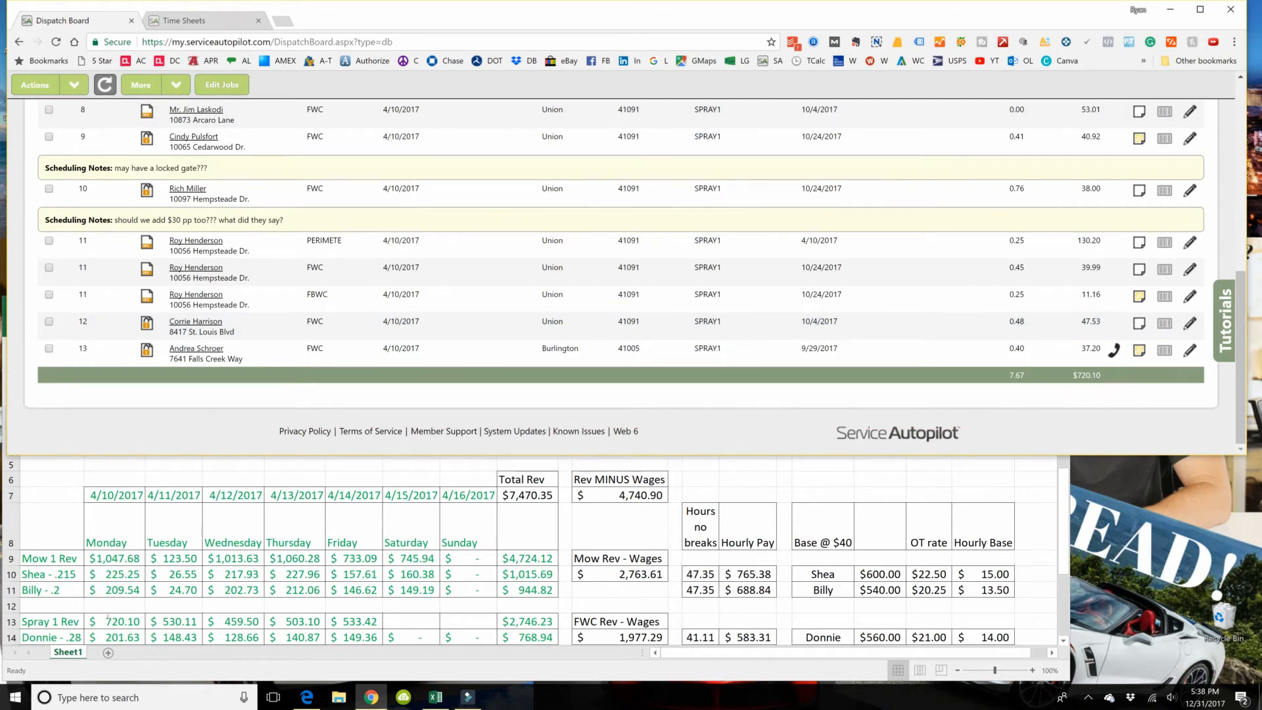
{"action": "left_click", "coordinate": [107, 620]}
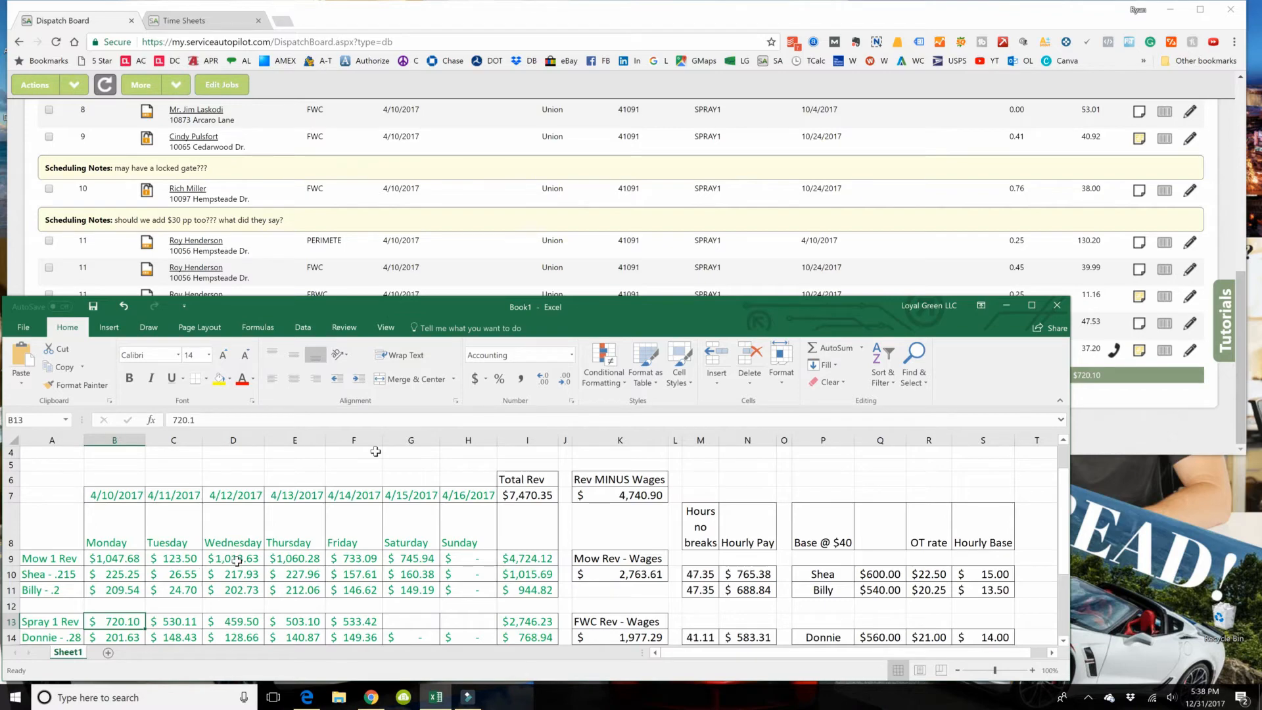
Step: Maximize the Excel window and review the spray technician's daily commissions in B14:H14 and the weekly total in I14
{"action": "left_click_drag", "start_coordinate": [1027, 307], "coordinate": [1099, 176]}
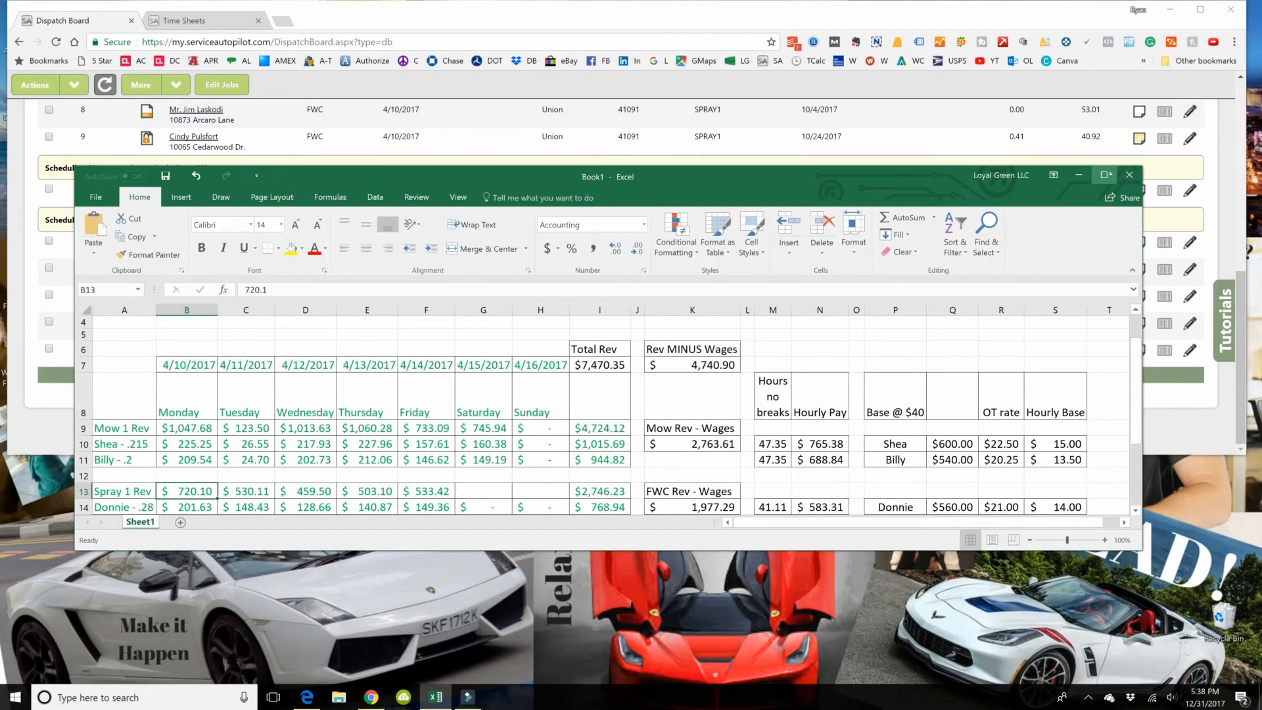
{"action": "left_click", "coordinate": [1106, 175]}
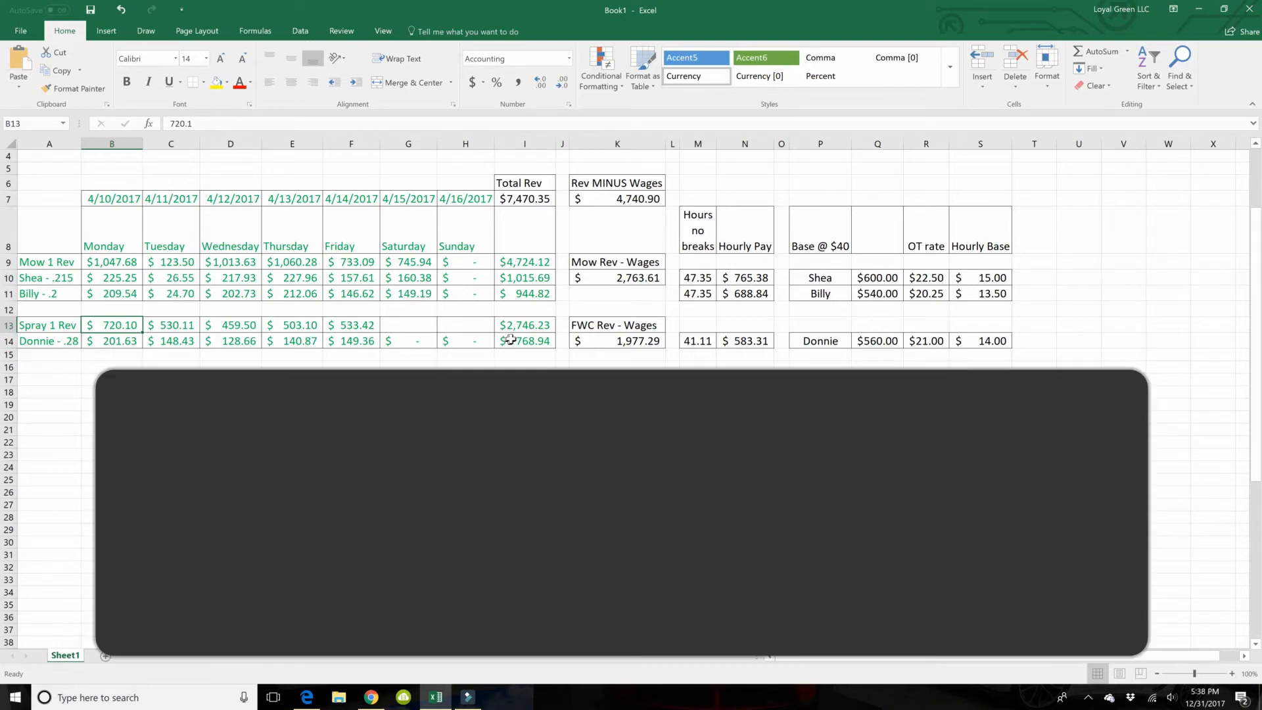
{"action": "left_click", "coordinate": [513, 337]}
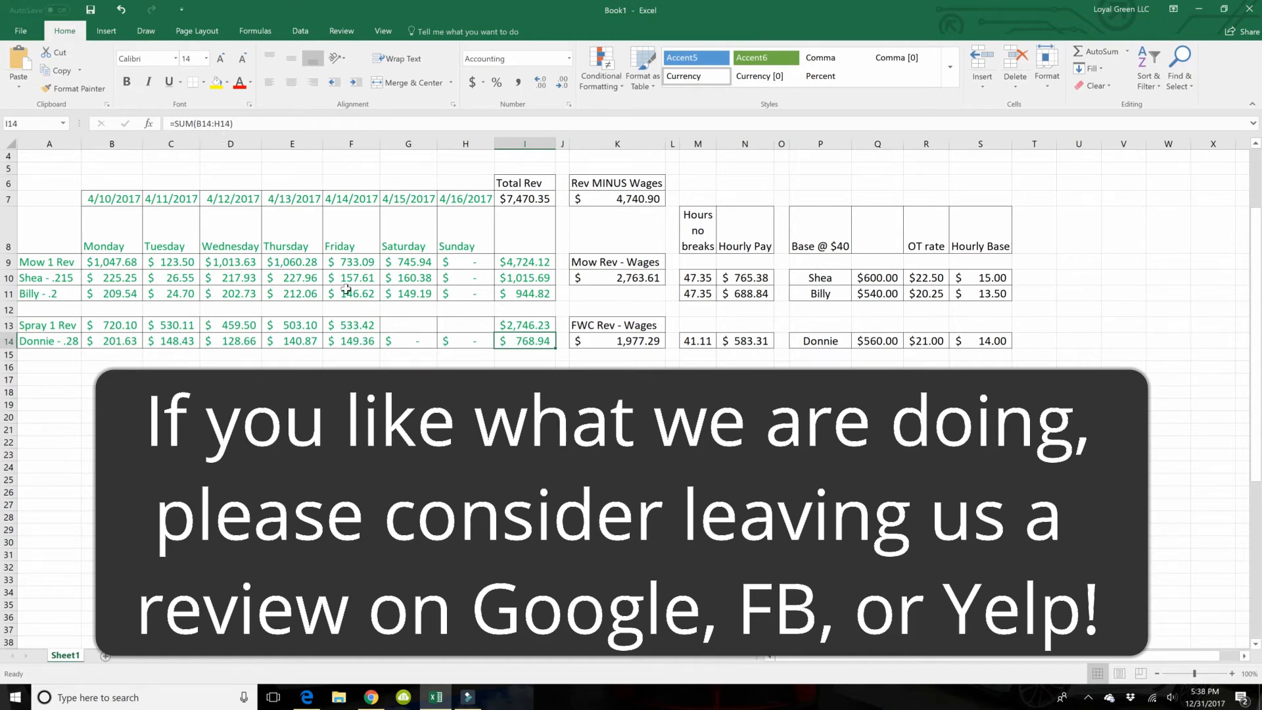
{"action": "left_click_drag", "start_coordinate": [98, 340], "coordinate": [473, 333]}
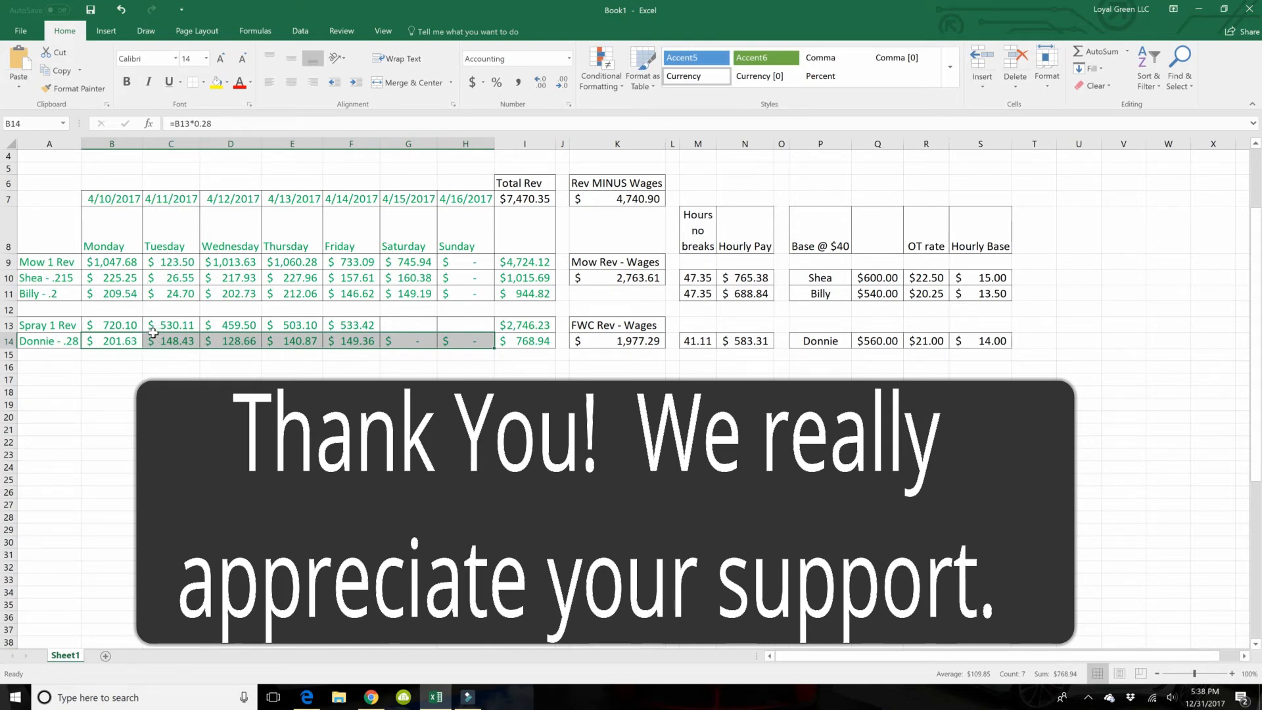
{"action": "left_click", "coordinate": [518, 335]}
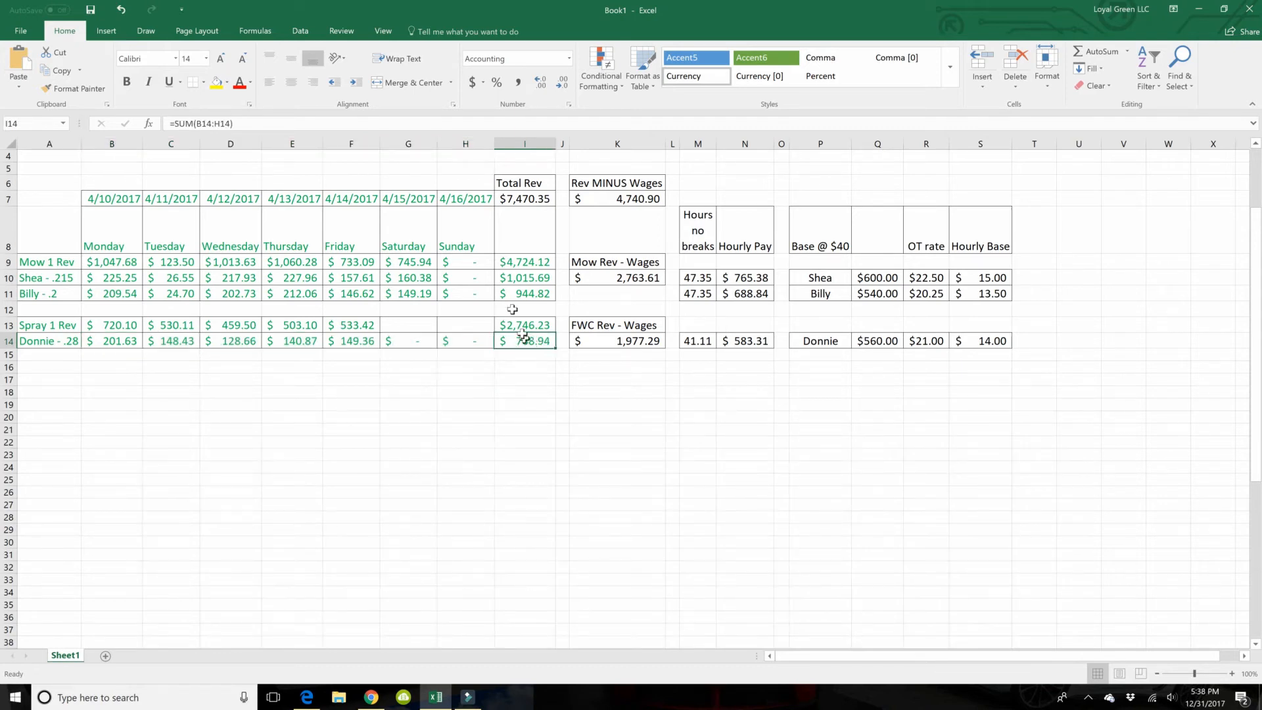
Step: Review the weekly total formulas in I10, I9 and I13 and the combined Total Rev formula in I7
{"action": "left_click", "coordinate": [524, 282]}
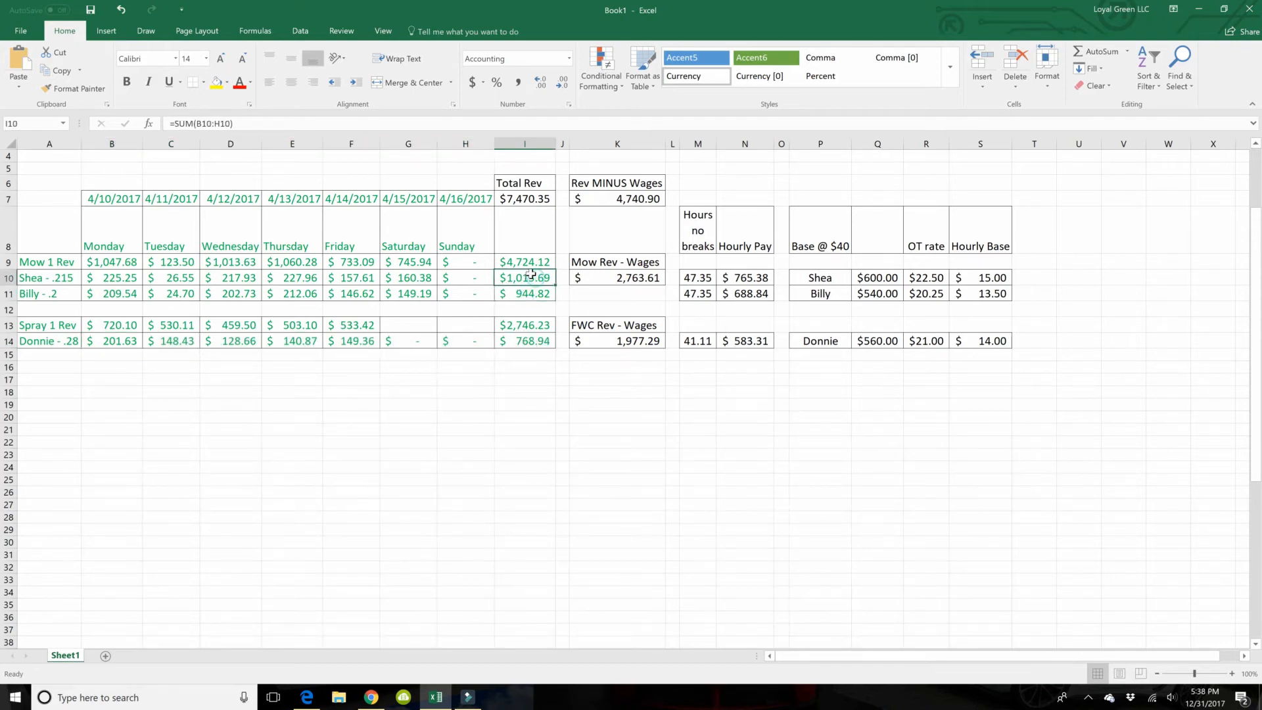
{"action": "left_click", "coordinate": [527, 258]}
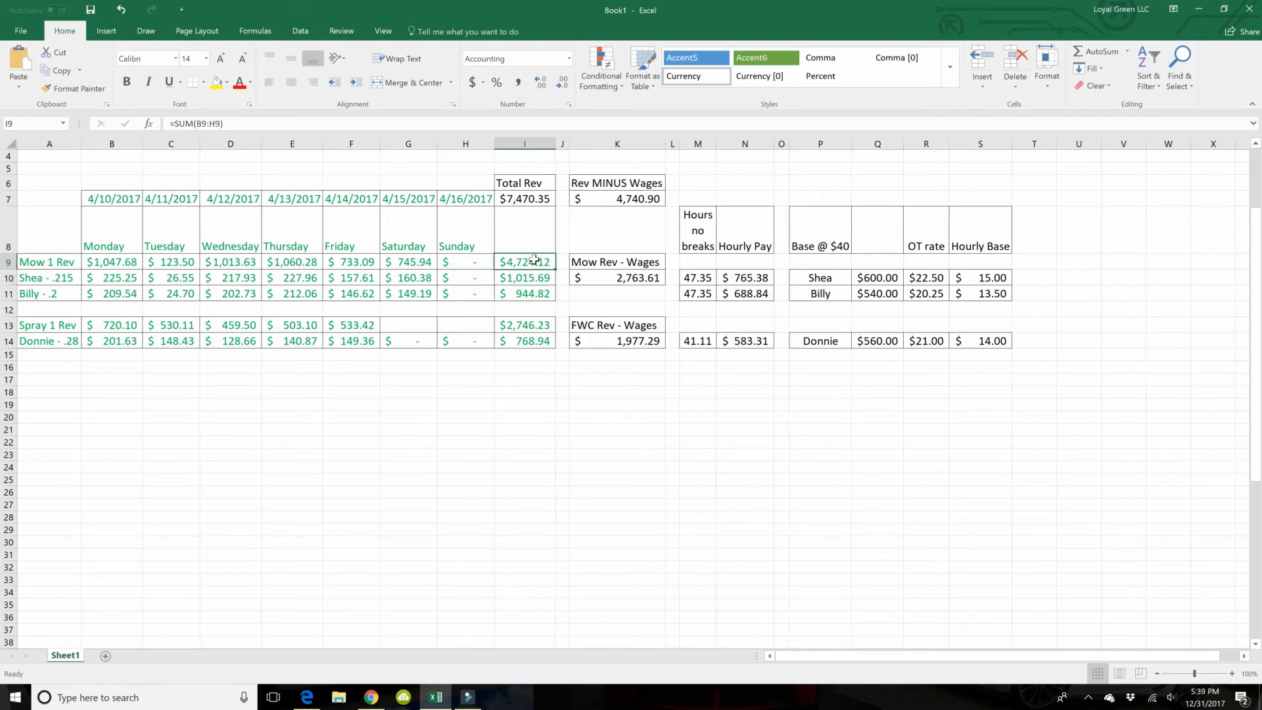
{"action": "left_click", "coordinate": [527, 324]}
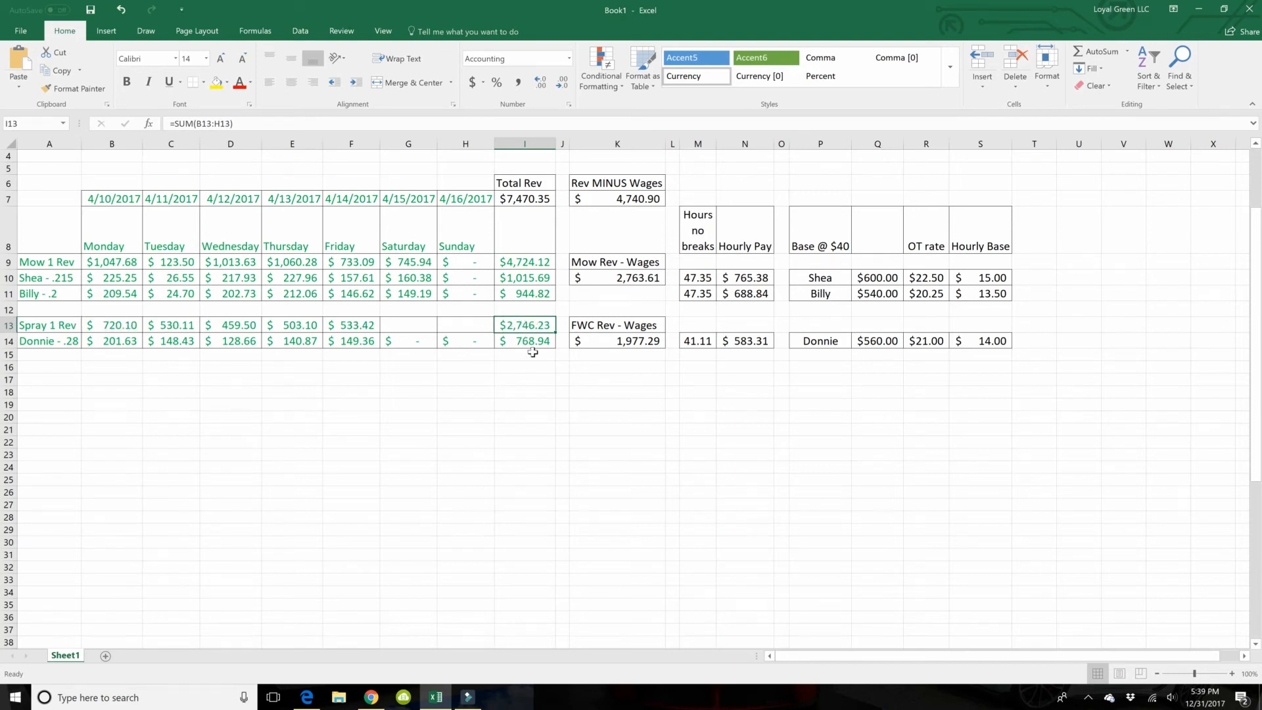
{"action": "left_click", "coordinate": [551, 203]}
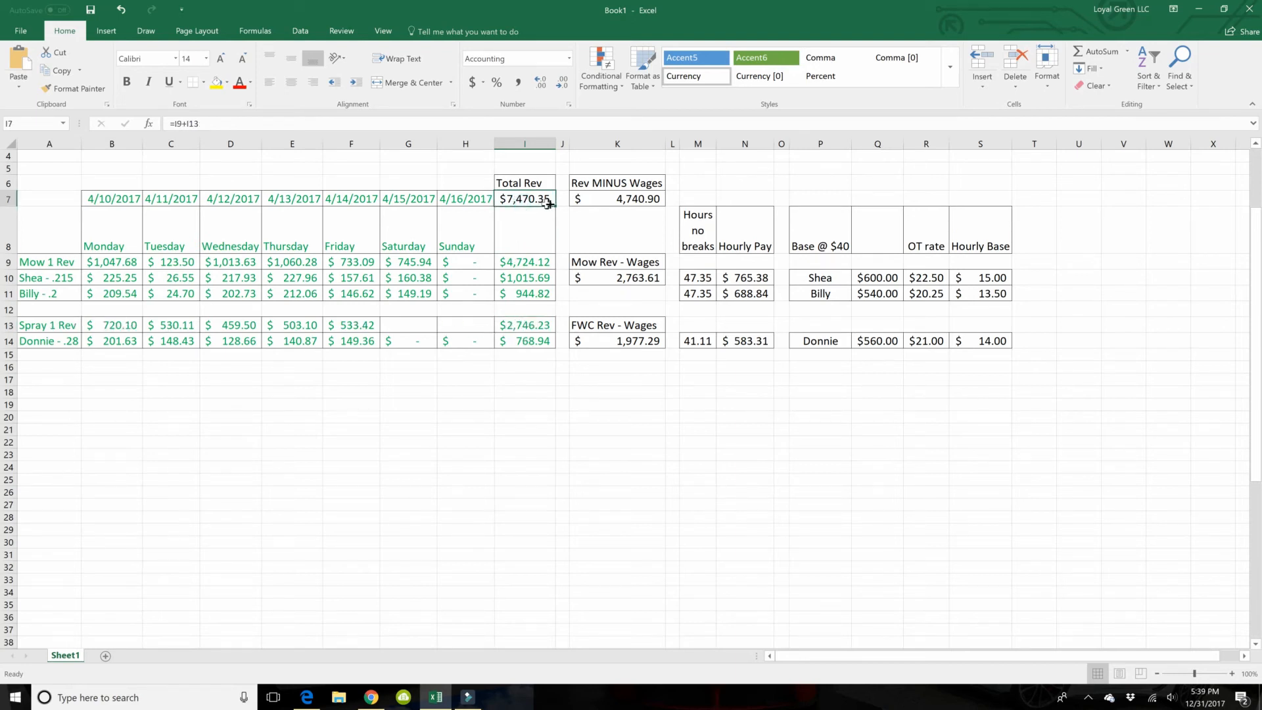
Step: Review the Rev MINUS Wages section and the mowing and FWC revenue-less-wages formulas in K10 and K14
{"action": "left_click", "coordinate": [632, 184]}
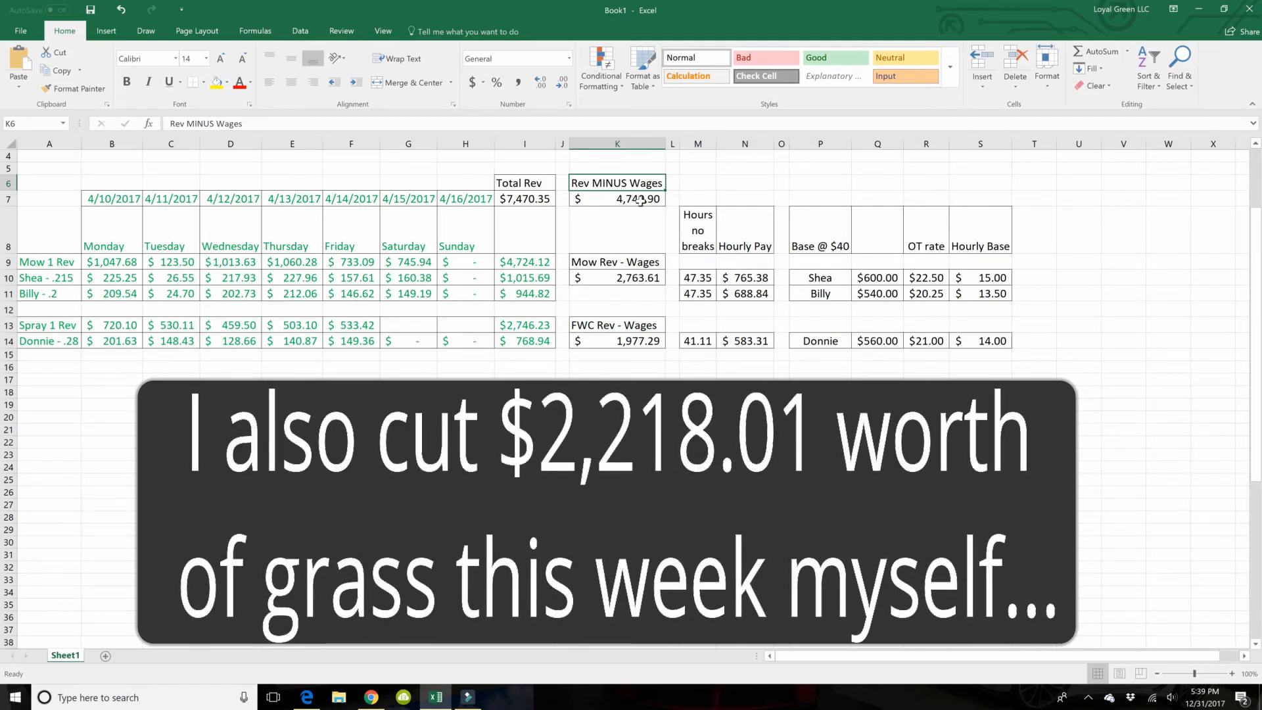
{"action": "left_click", "coordinate": [680, 198]}
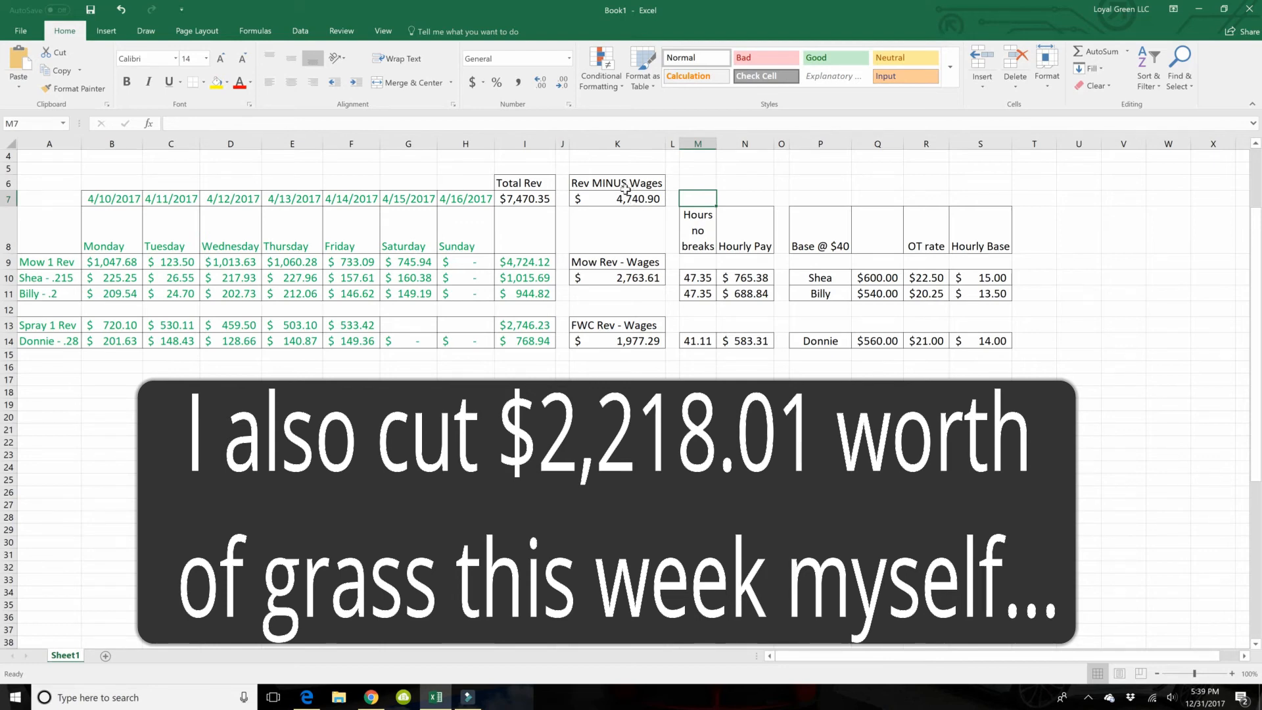
{"action": "left_click", "coordinate": [643, 272]}
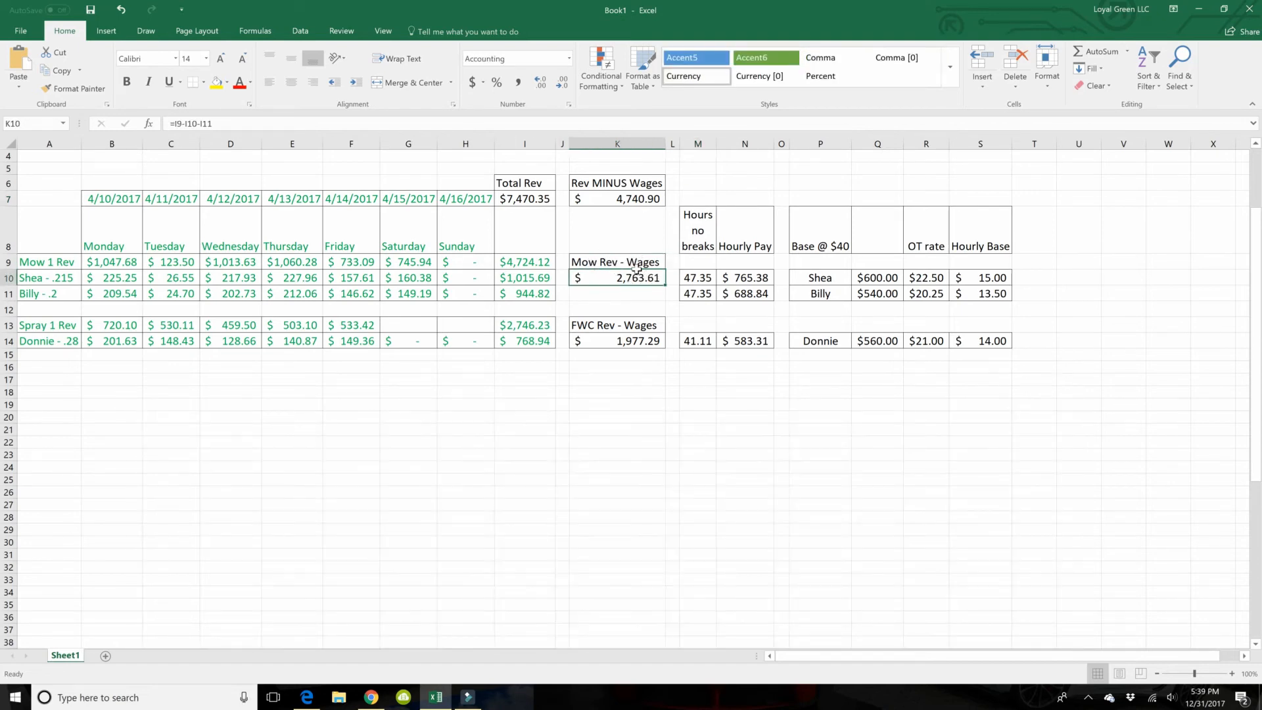
{"action": "left_click", "coordinate": [625, 337]}
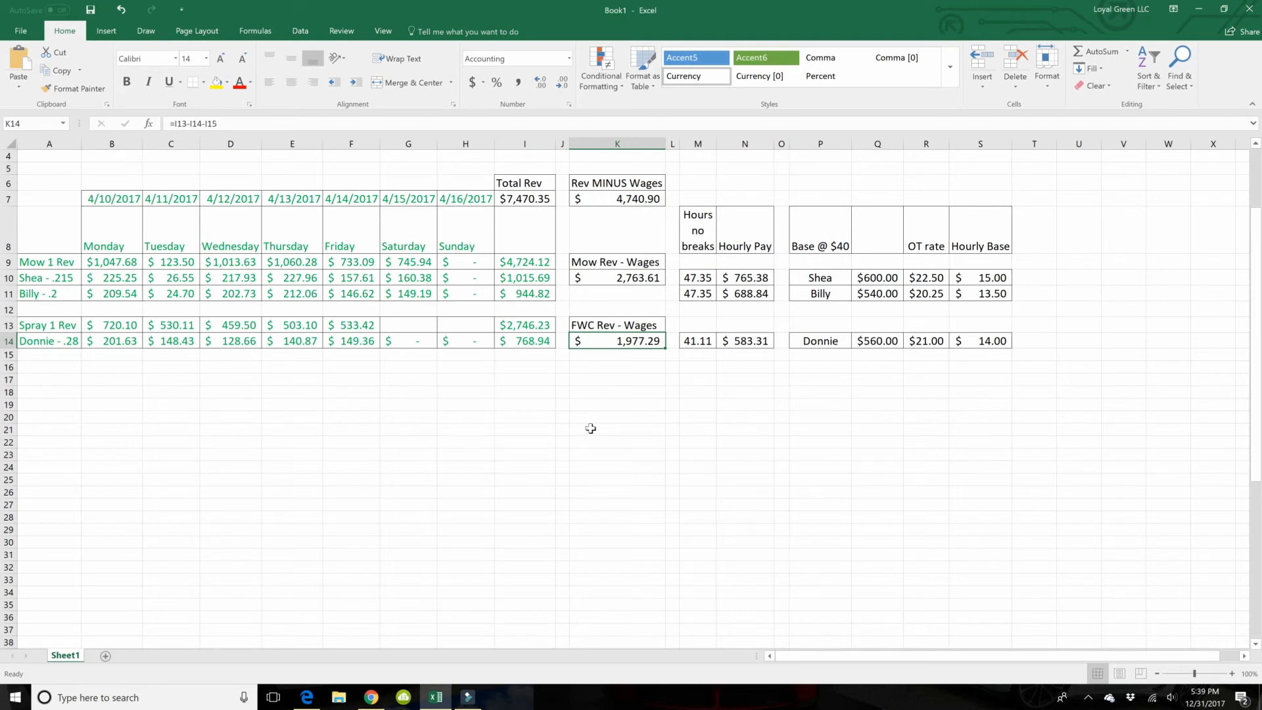
Step: Copy the whole weekly block A6:S14 and paste it starting at cell A17
{"action": "left_click_drag", "start_coordinate": [64, 183], "coordinate": [627, 182]}
{"action": "left_click_drag", "start_coordinate": [737, 261], "coordinate": [968, 331]}
{"action": "key", "text": "ctrl+c"}
{"action": "left_click", "coordinate": [57, 375]}
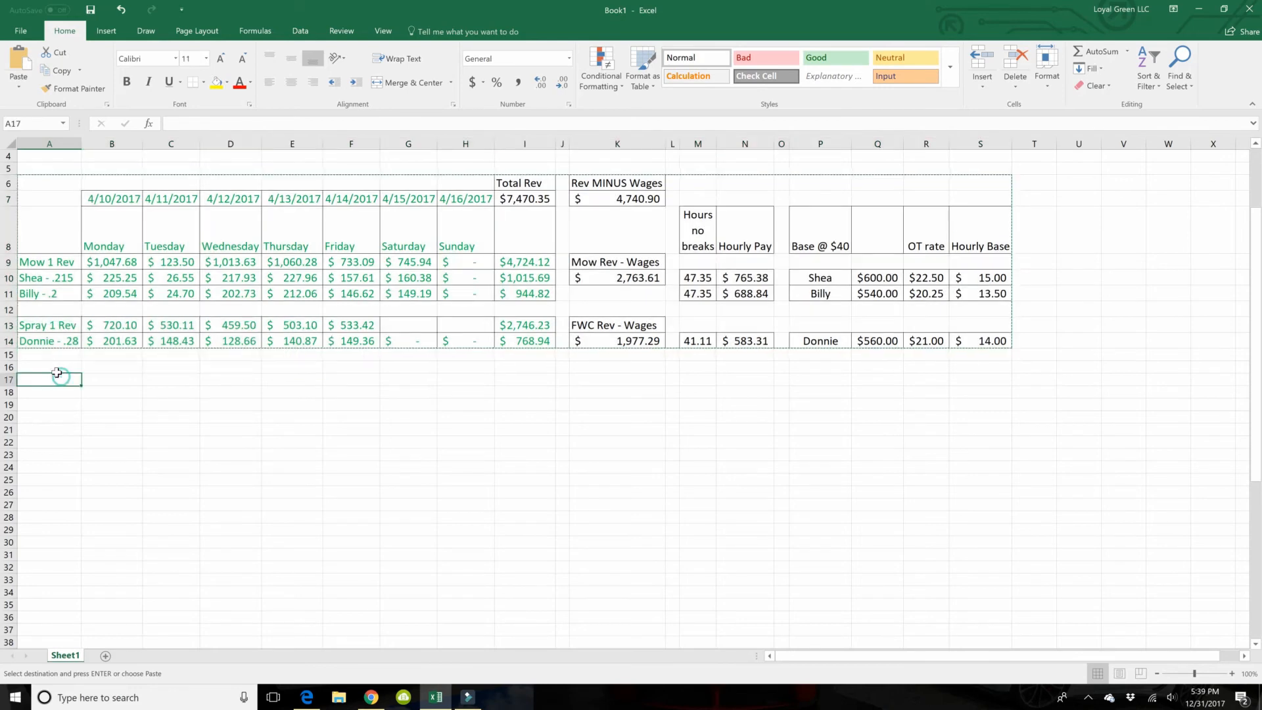
{"action": "key", "text": "ctrl+v"}
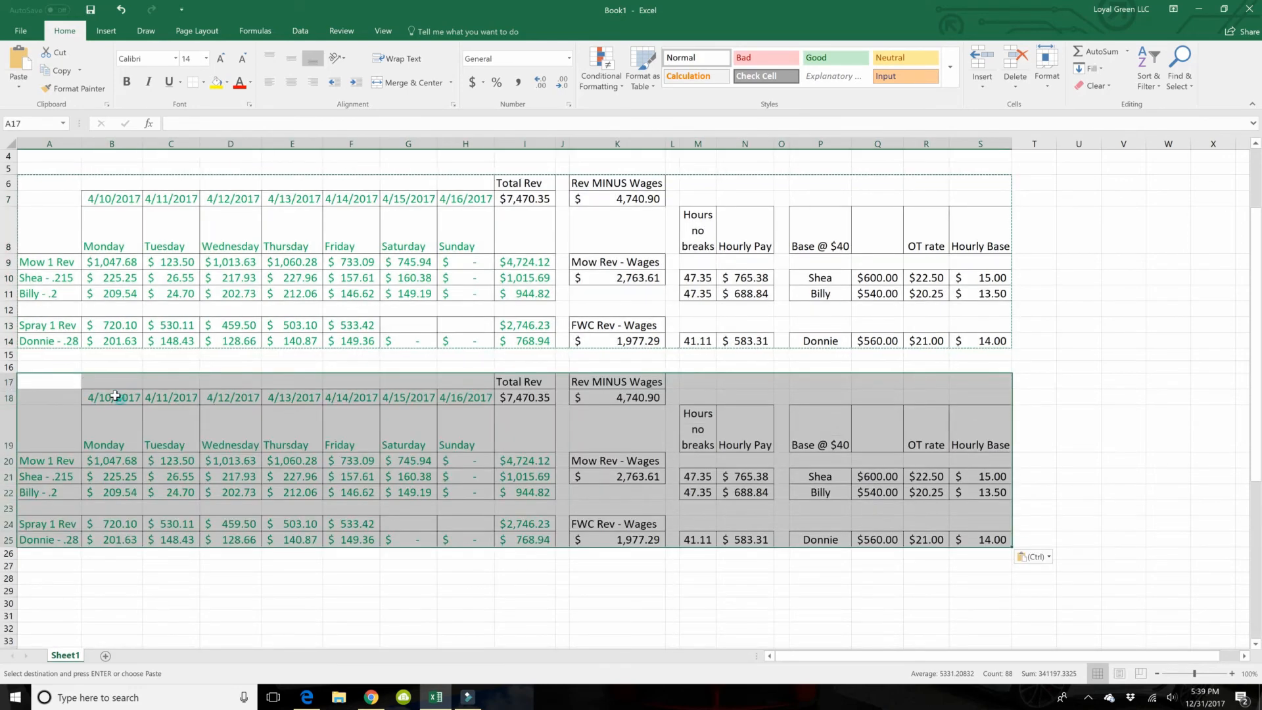
Step: Set the copied block's Monday date in B18 to 4/17/2017 and fill the dates across to Sunday in H18
{"action": "left_click", "coordinate": [115, 396]}
{"action": "type", "text": "4/"}
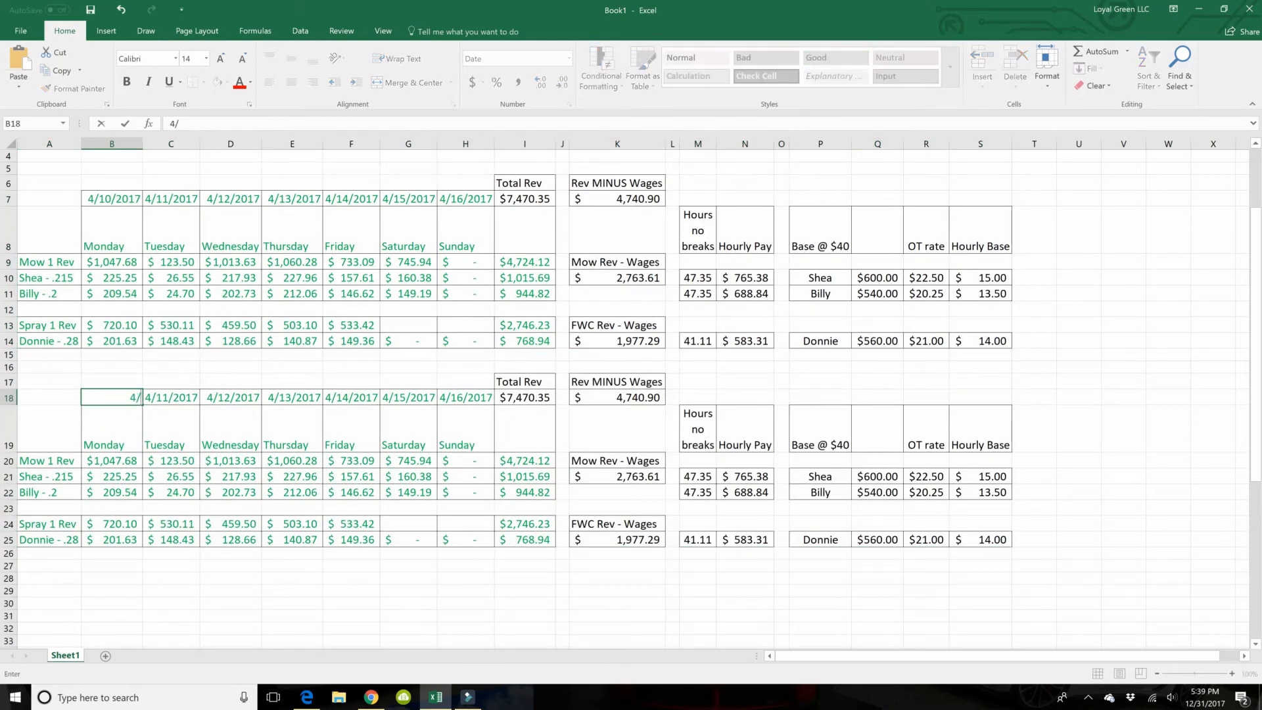
{"action": "type", "text": "17/2017"}
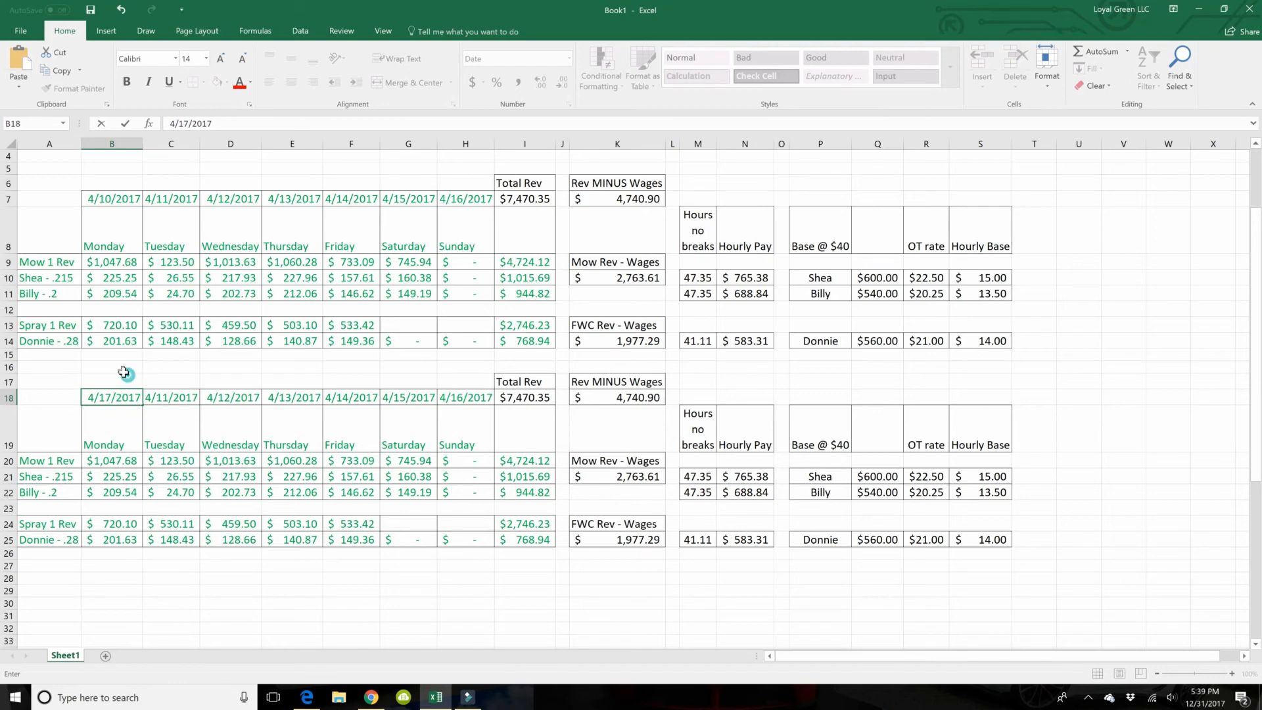
{"action": "key", "text": "ctrl+Return"}
{"action": "left_click_drag", "start_coordinate": [139, 400], "coordinate": [453, 461]}
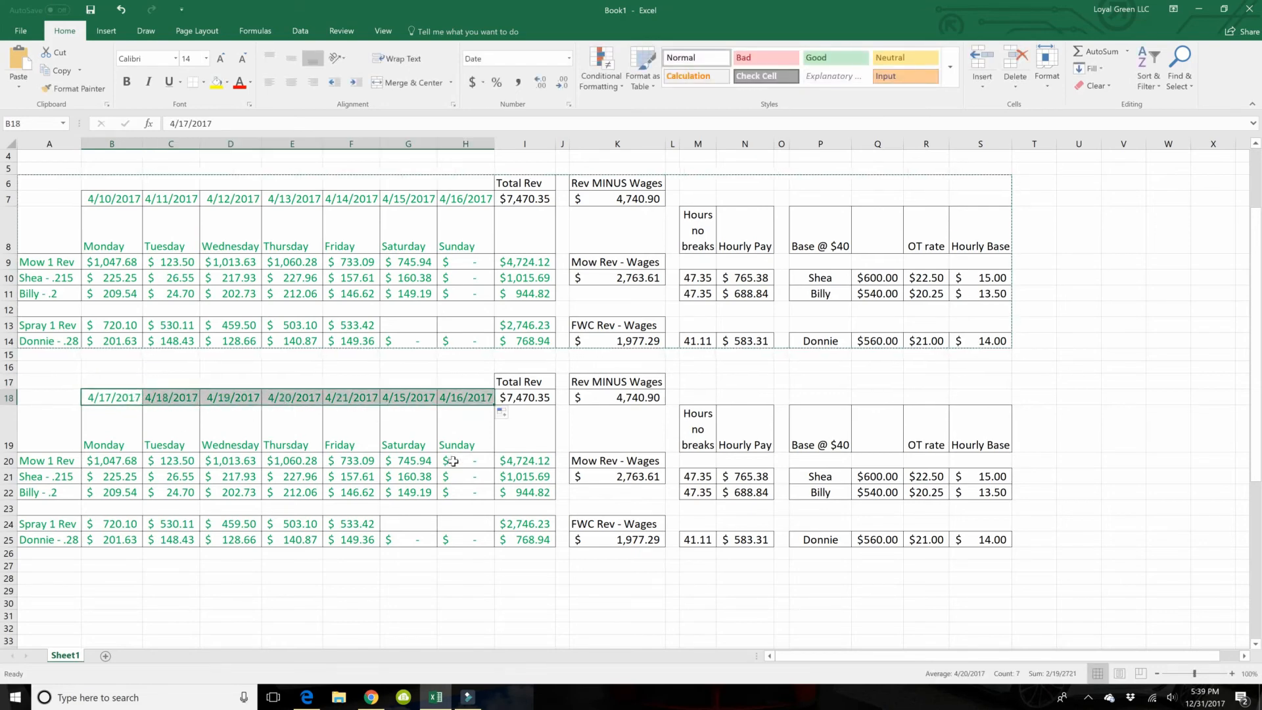
{"action": "left_click", "coordinate": [480, 378]}
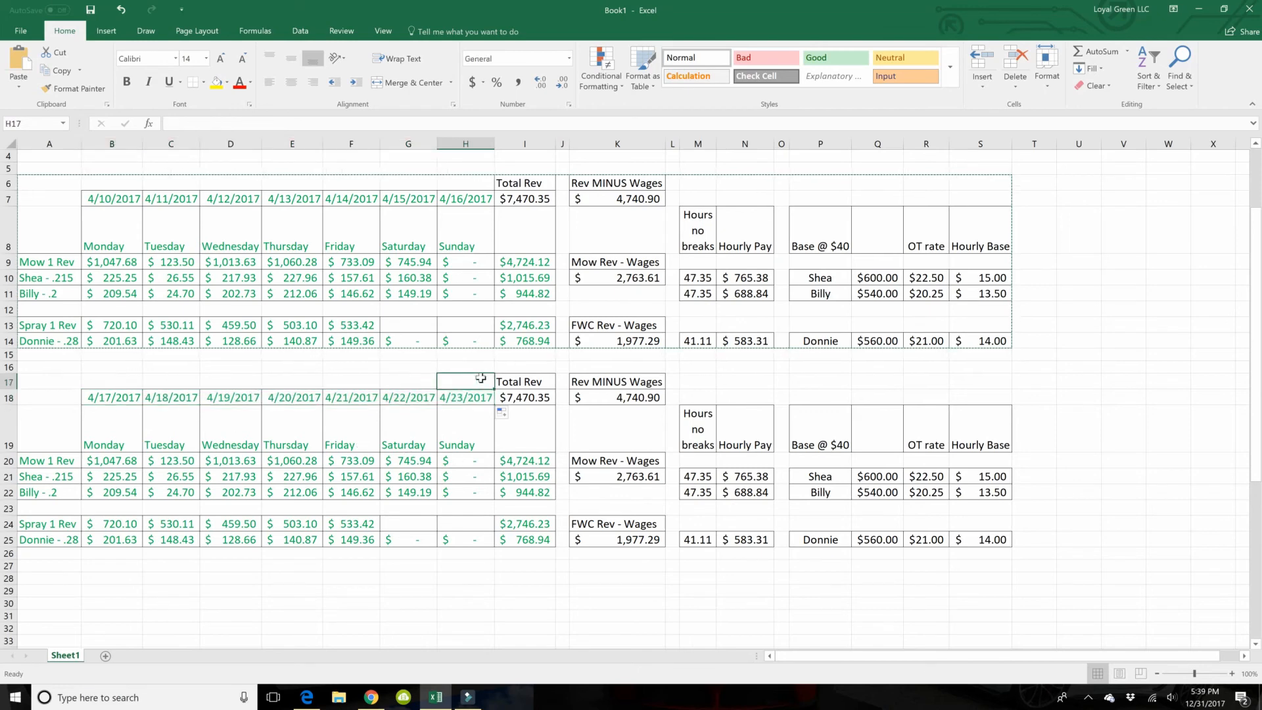
Step: Clear the copied Mow 1 revenue in B20:G20 and Spray 1 revenue in B24:F24
{"action": "left_click_drag", "start_coordinate": [109, 460], "coordinate": [395, 452]}
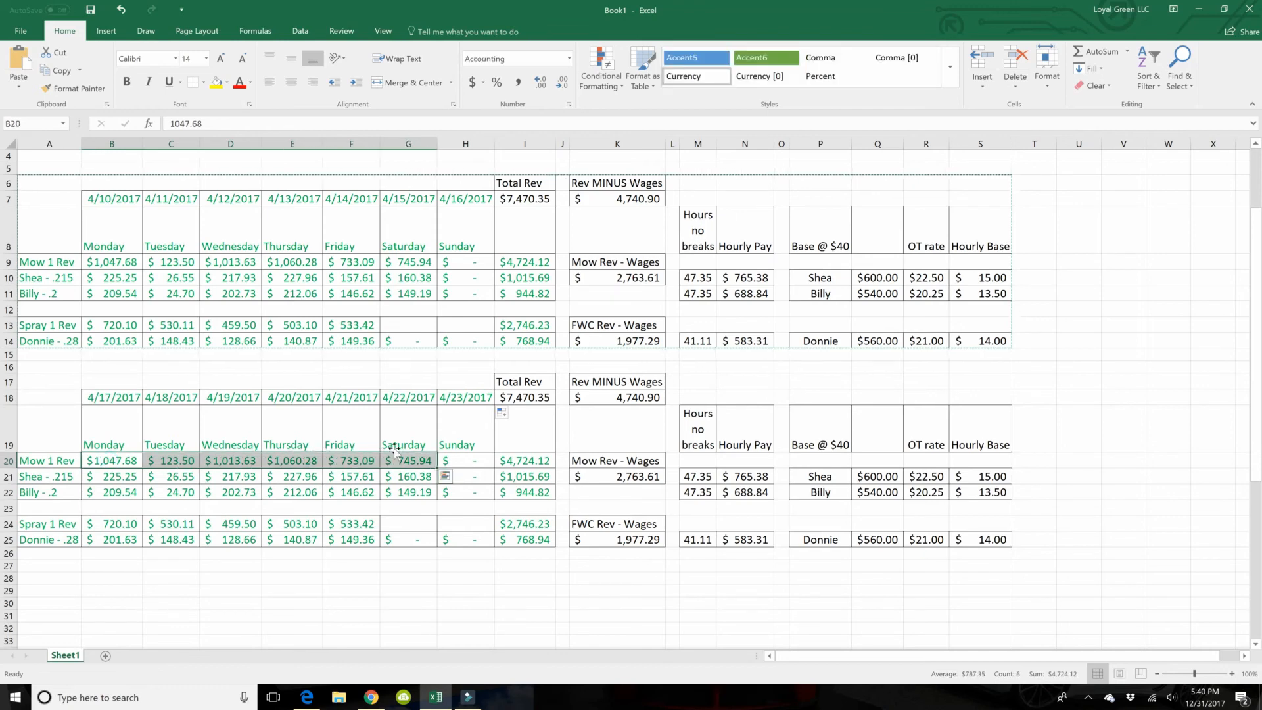
{"action": "key", "text": "Delete"}
{"action": "left_click_drag", "start_coordinate": [114, 520], "coordinate": [335, 522]}
{"action": "key", "text": "Delete"}
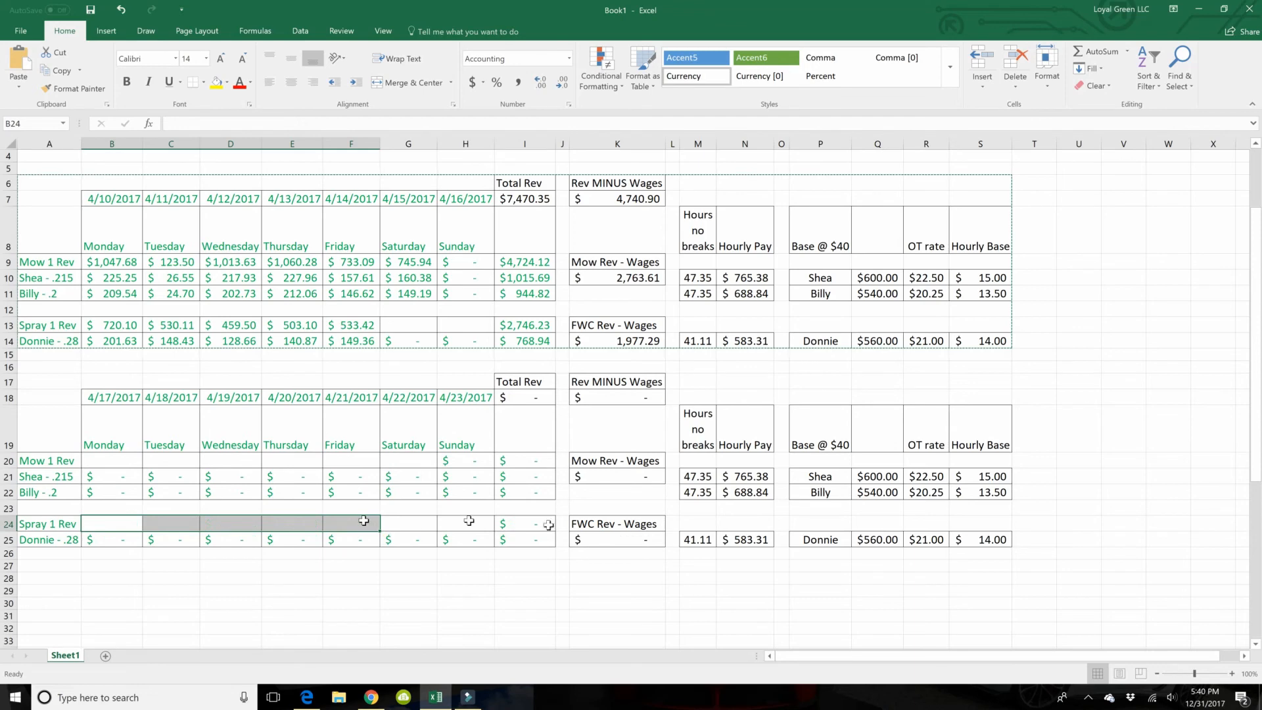
Step: Clear the copied employee hours in M21:M25
{"action": "left_click_drag", "start_coordinate": [695, 475], "coordinate": [694, 530]}
{"action": "key", "text": "Delete"}
{"action": "left_click", "coordinate": [740, 591]}
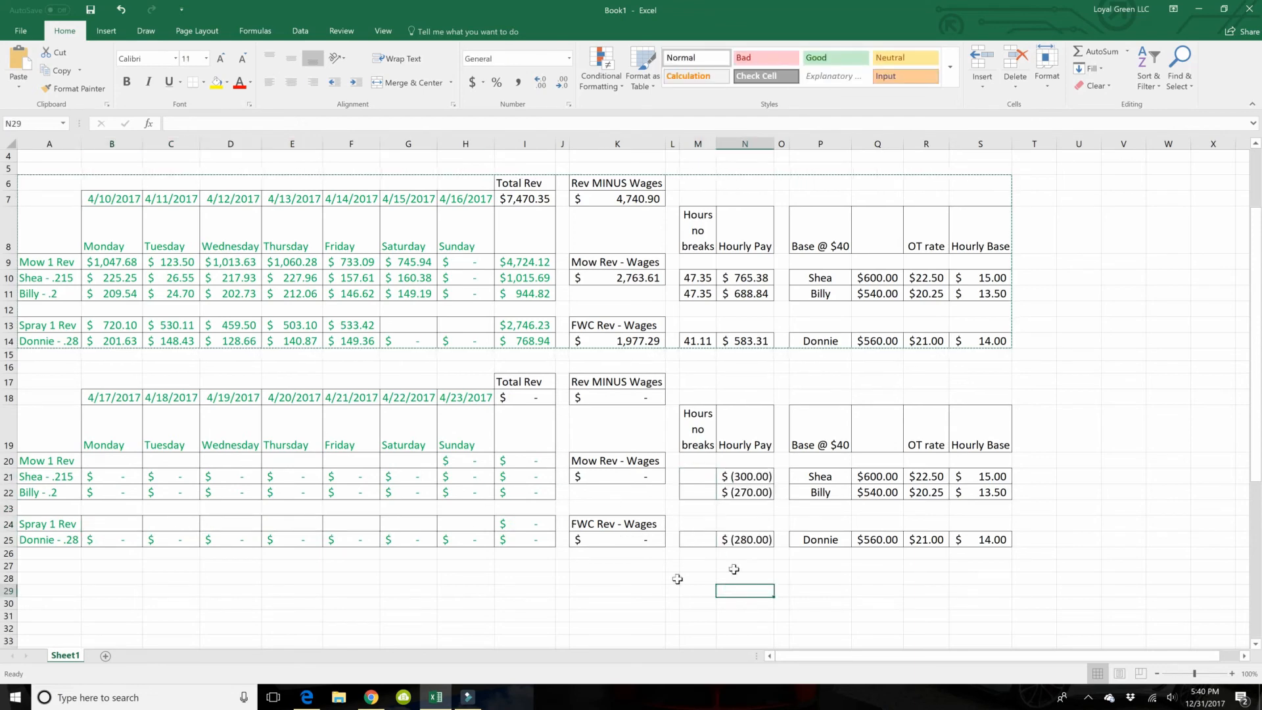
Step: Review the new week's entry cells M21:M25, B20:G20 and B24:F24, and the totals in I21:I25
{"action": "left_click_drag", "start_coordinate": [706, 469], "coordinate": [698, 540]}
{"action": "left_click_drag", "start_coordinate": [101, 460], "coordinate": [407, 460]}
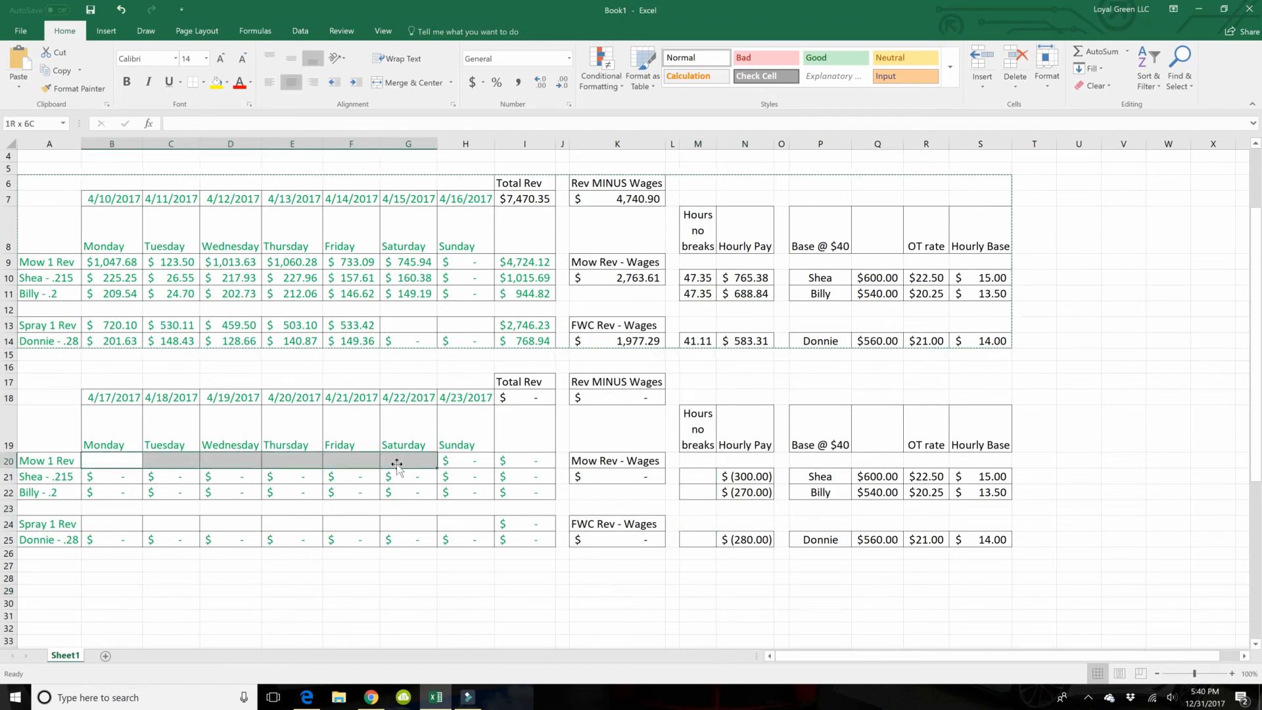
{"action": "left_click_drag", "start_coordinate": [107, 526], "coordinate": [333, 520]}
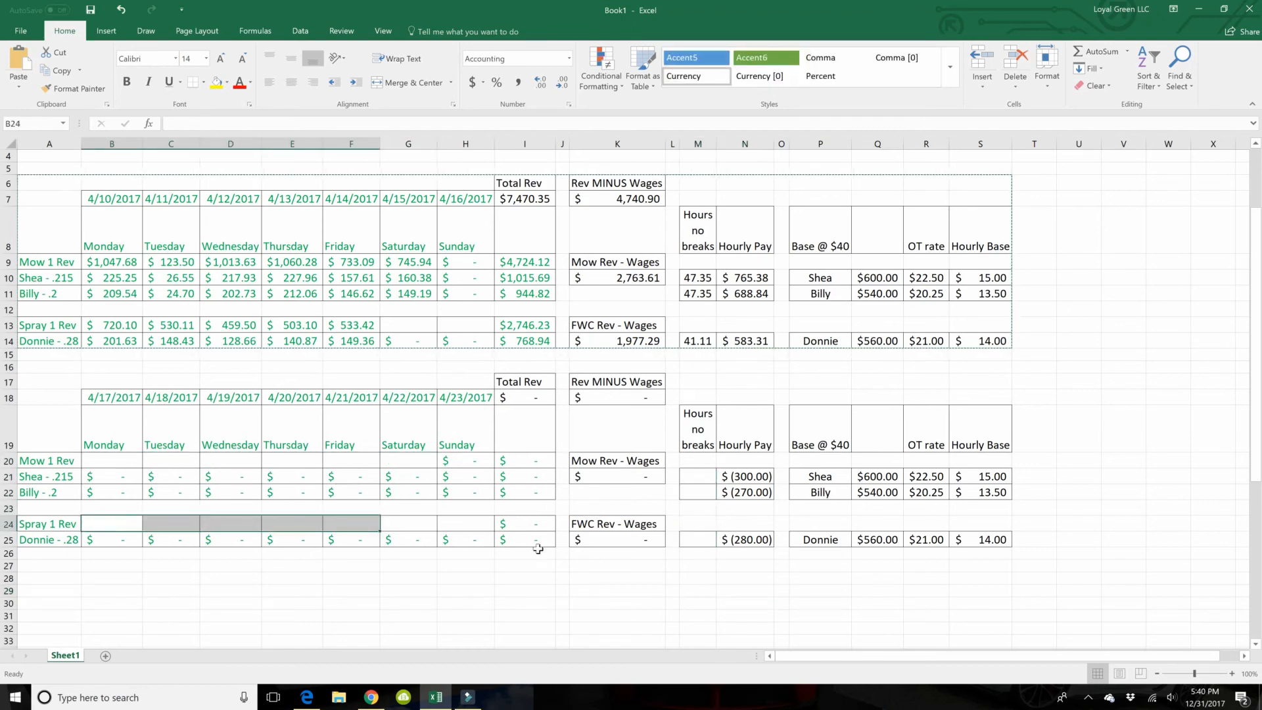
{"action": "mouse_move", "coordinate": [532, 474]}
{"action": "left_mouse_down"}
{"action": "mouse_move", "coordinate": [526, 540]}
{"action": "mouse_move", "coordinate": [529, 473]}
{"action": "left_mouse_up"}
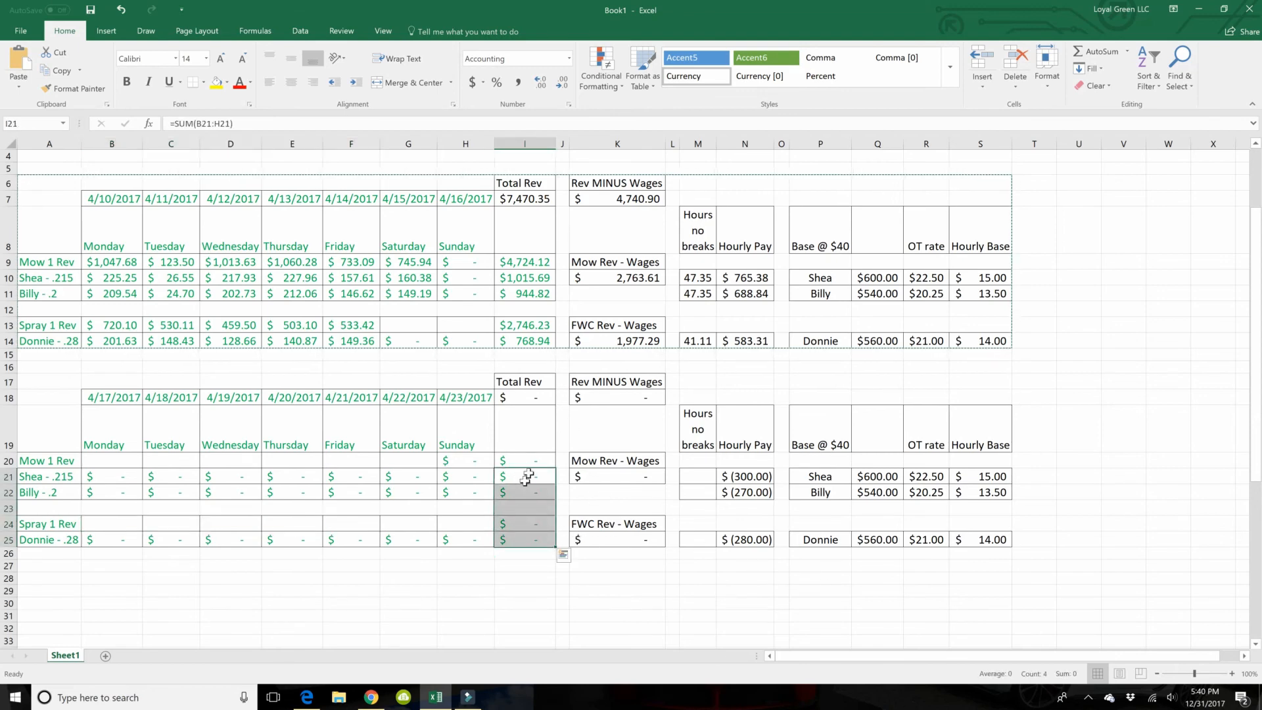